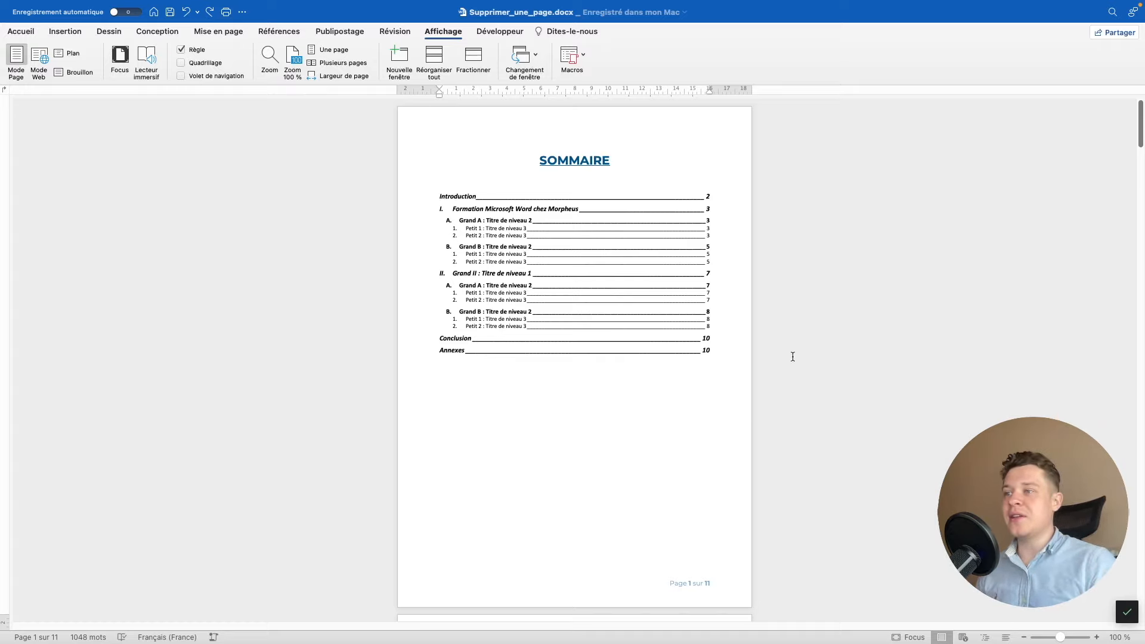
# - Look through the whole document from the table of contents to the last page to spot the blank pages
pyautogui.scroll(-5, 781, 363)
pyautogui.scroll(5, 776, 365)
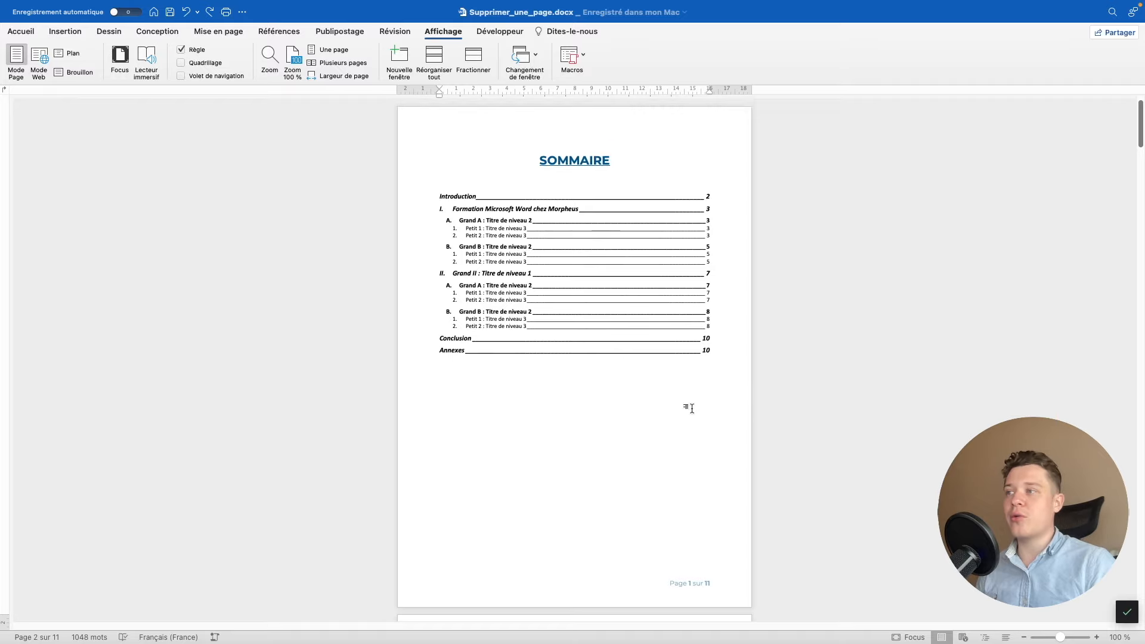
pyautogui.scroll(-9, 645, 371)
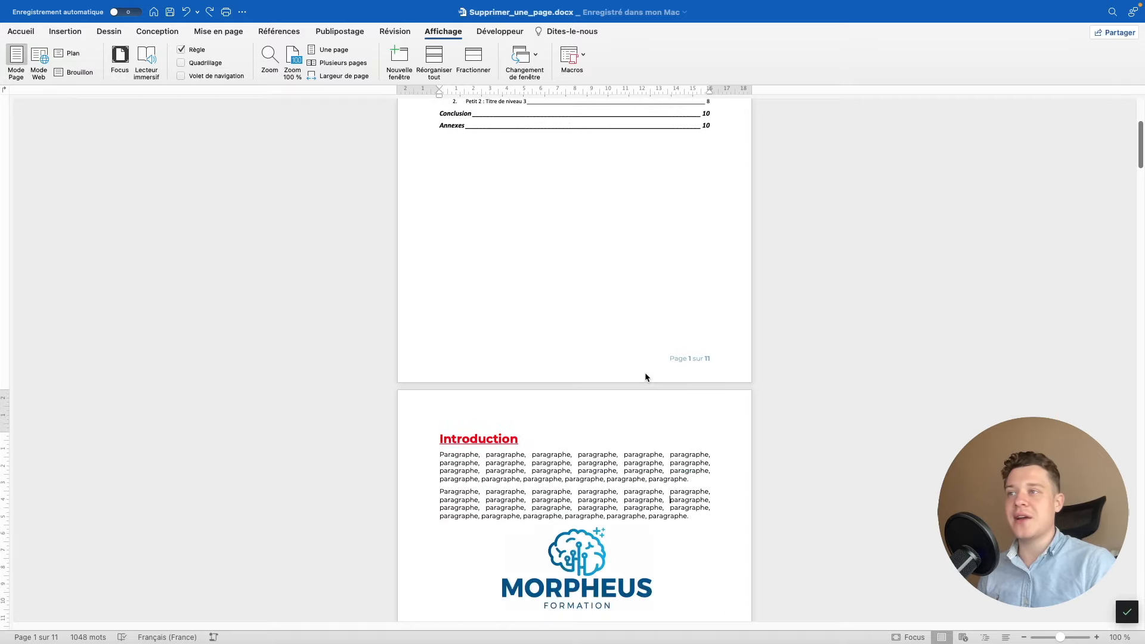
pyautogui.scroll(-19, 638, 373)
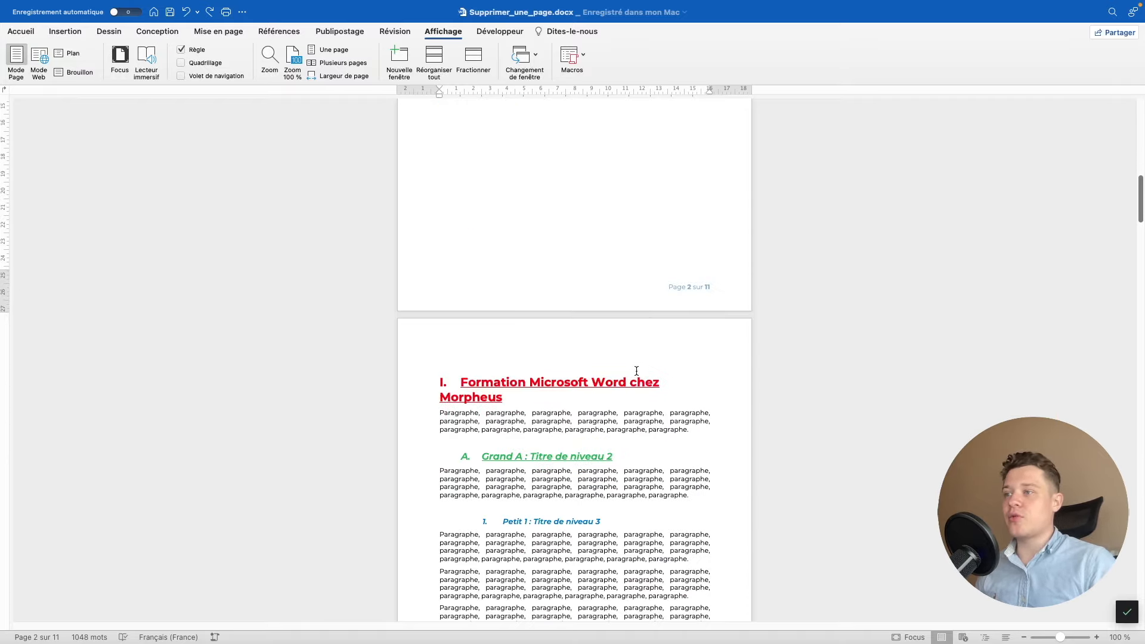
pyautogui.scroll(-4, 633, 373)
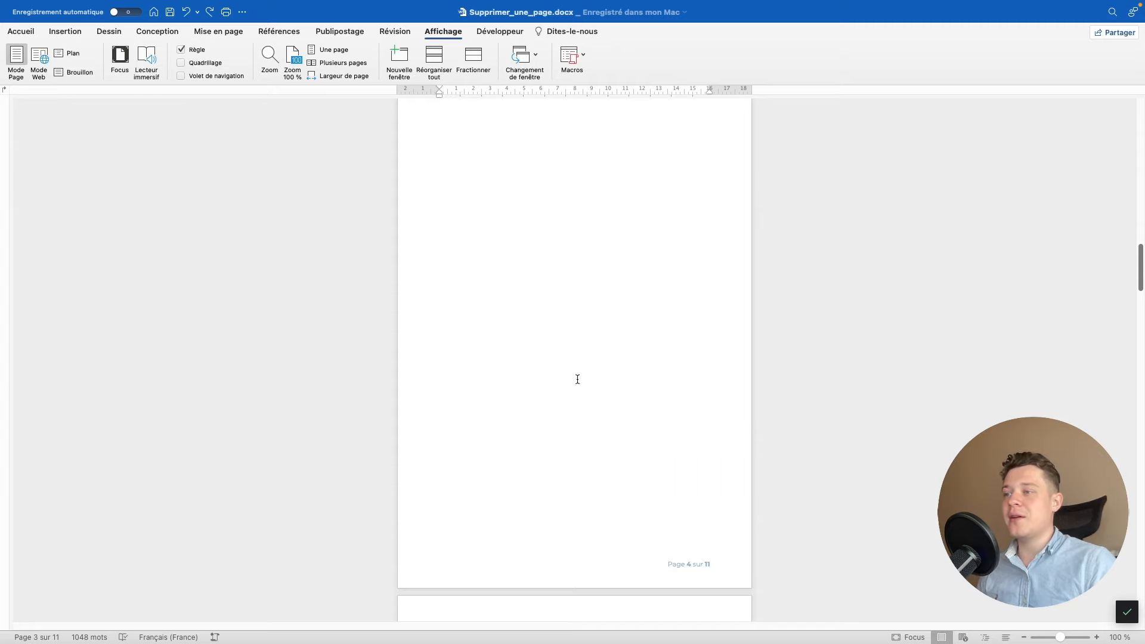
pyautogui.scroll(-3, 555, 391)
pyautogui.scroll(-20, 618, 392)
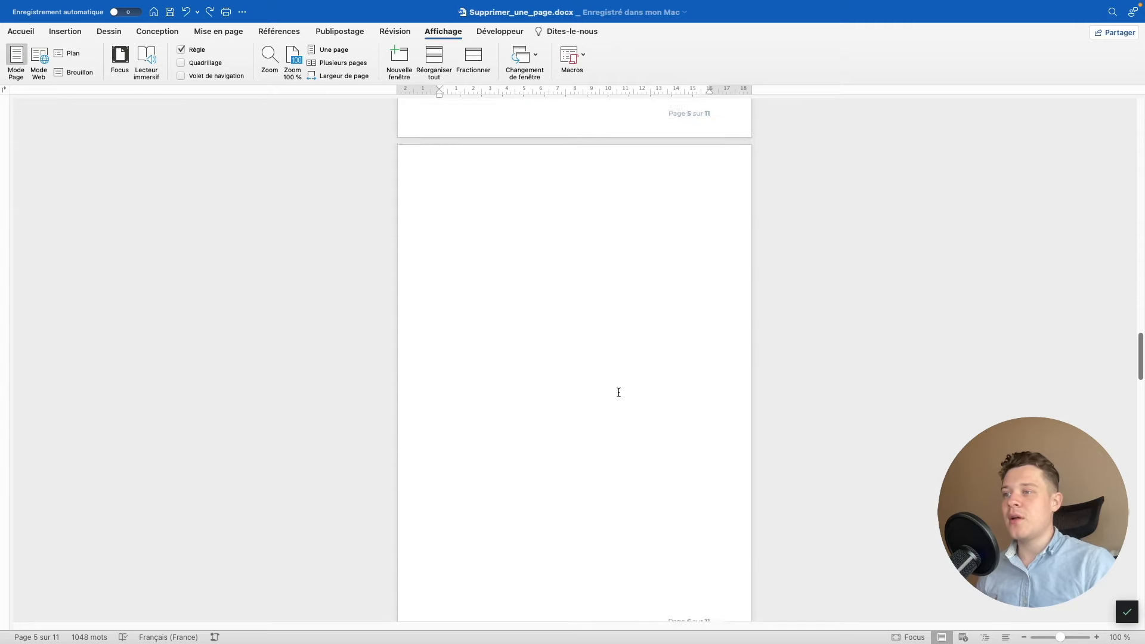
pyautogui.scroll(-20, 614, 391)
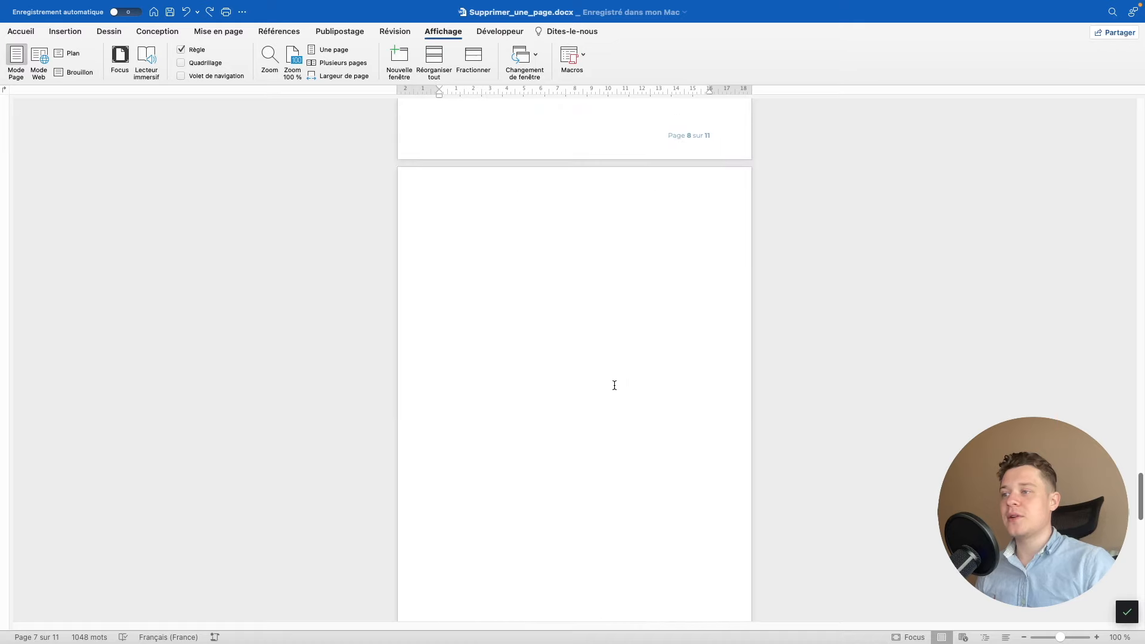
pyautogui.scroll(-12, 617, 394)
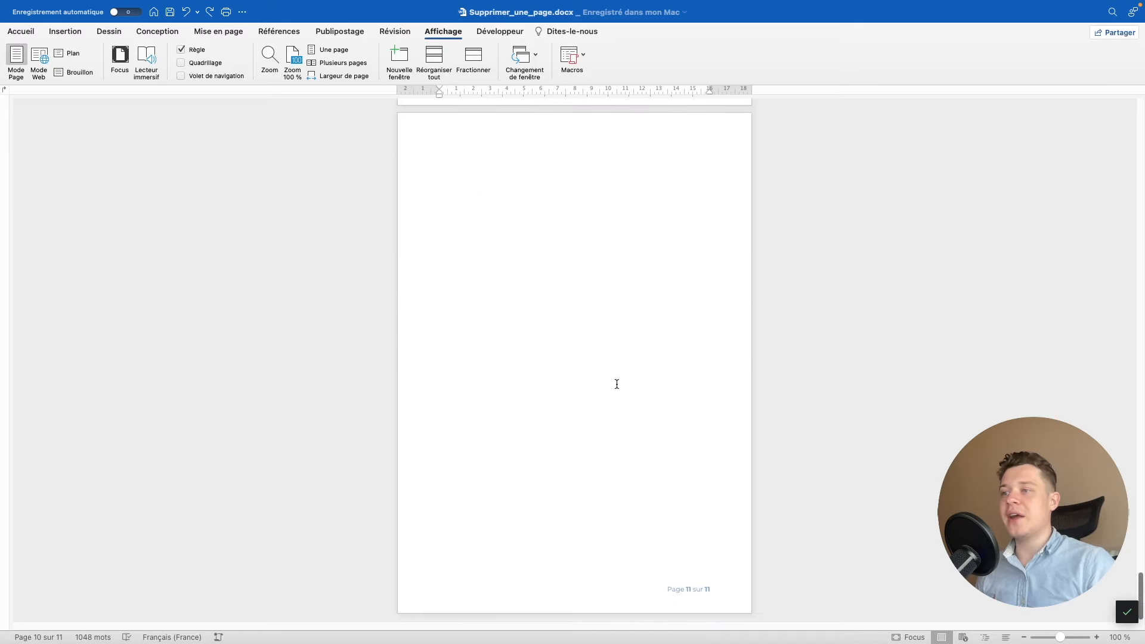
pyautogui.scroll(9, 618, 382)
pyautogui.scroll(-7, 617, 373)
pyautogui.scroll(20, 616, 373)
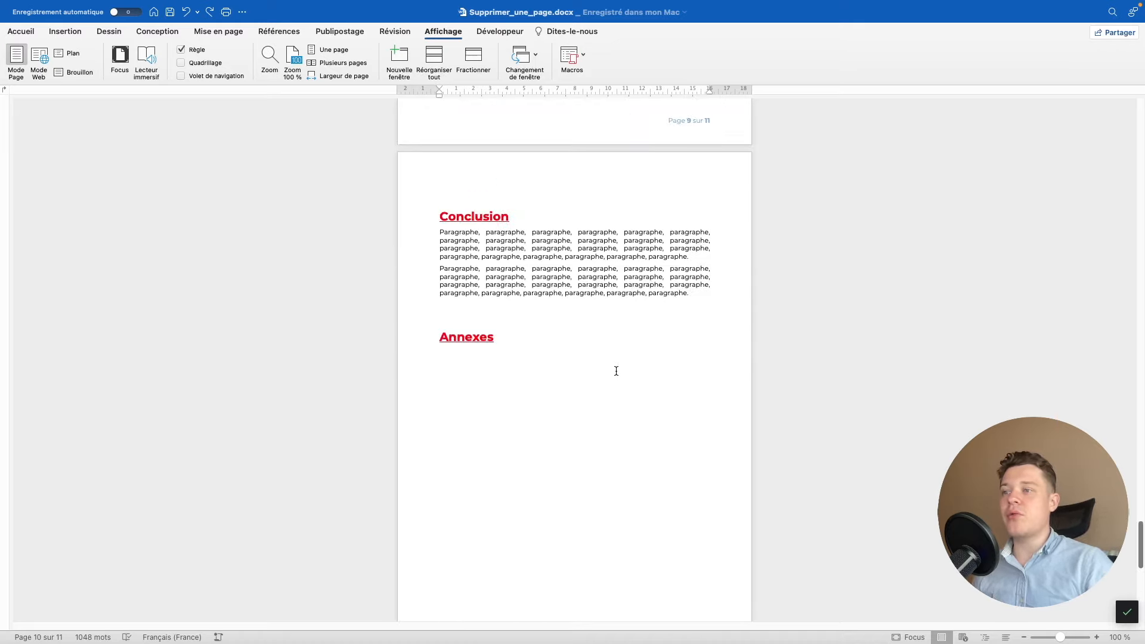
pyautogui.scroll(20, 617, 373)
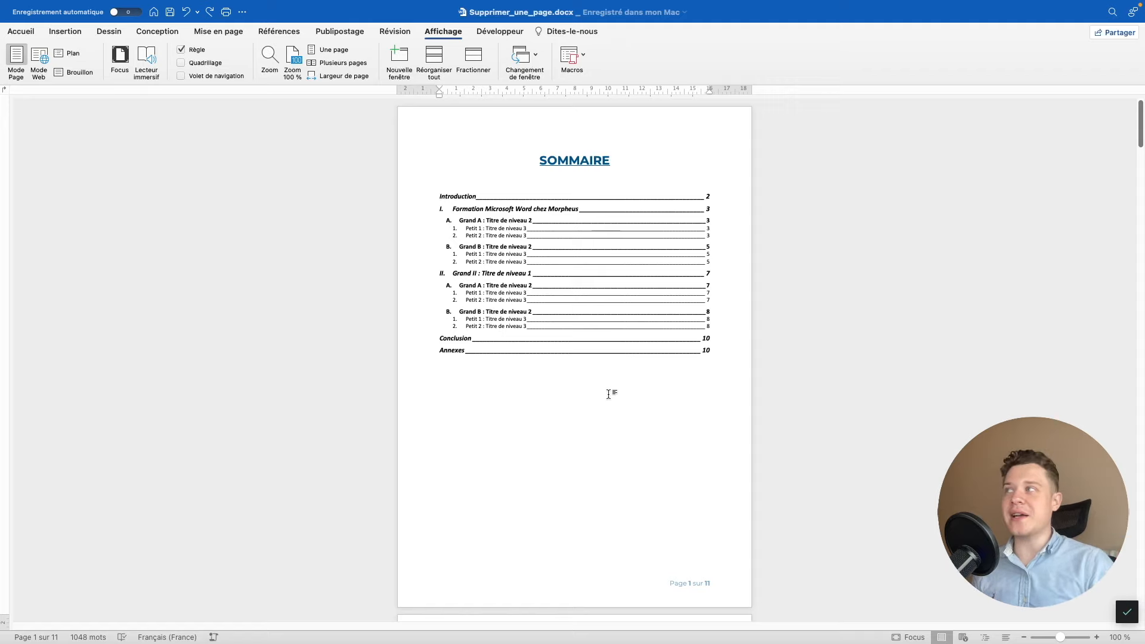
# - Display the formatting marks and inspect those after the Introduction heading and below the logo on page 2
pyautogui.click(21, 31)
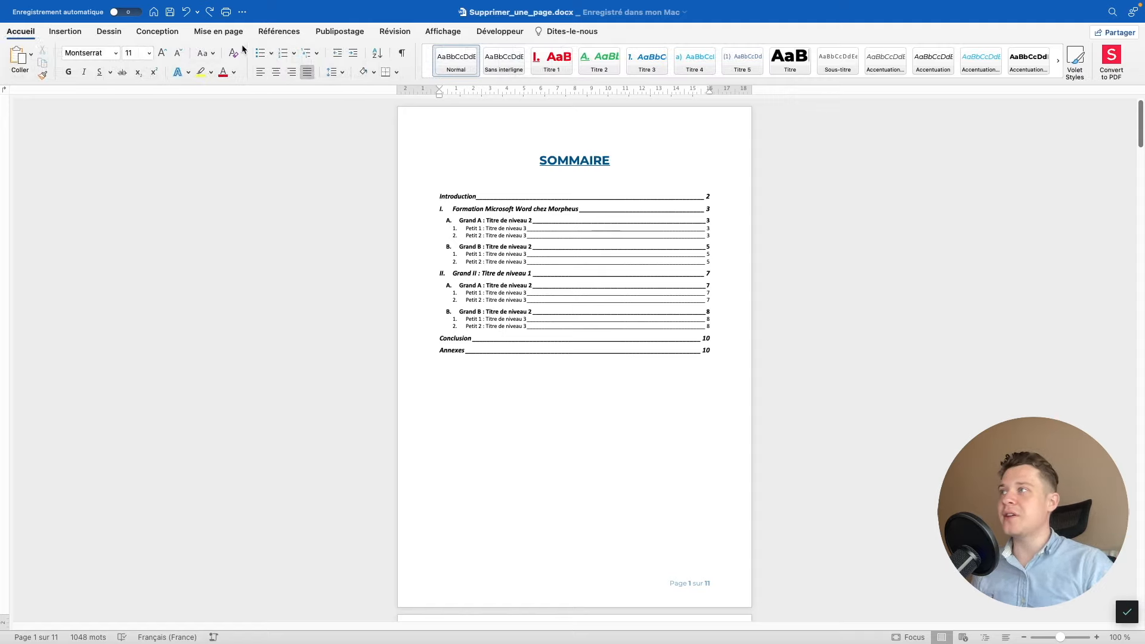
pyautogui.click(402, 55)
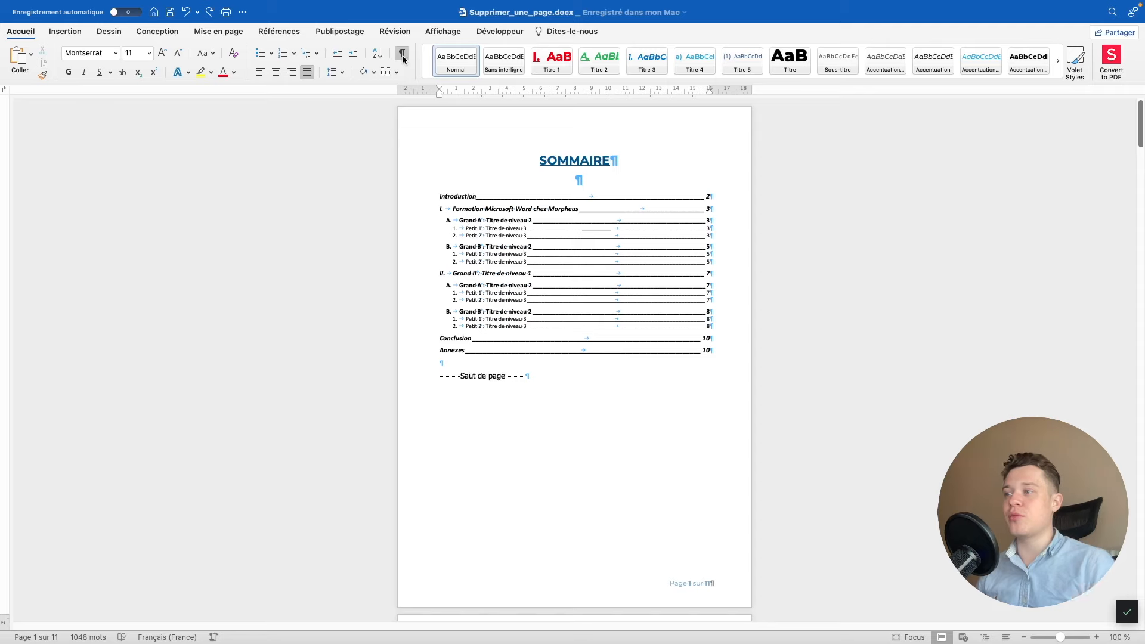
pyautogui.scroll(-7, 630, 253)
pyautogui.doubleClick(525, 239)
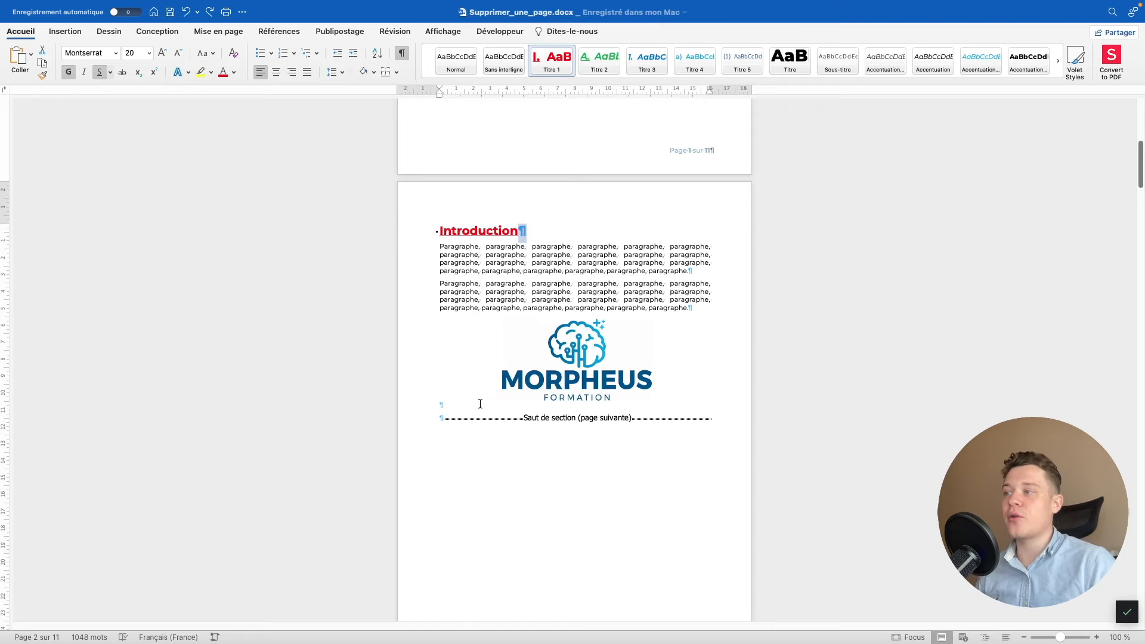
pyautogui.scroll(-3, 480, 404)
pyautogui.click(571, 258)
# - Hide the formatting marks, place the cursor in the empty paragraph below the logo, and display the marks again
pyautogui.click(402, 55)
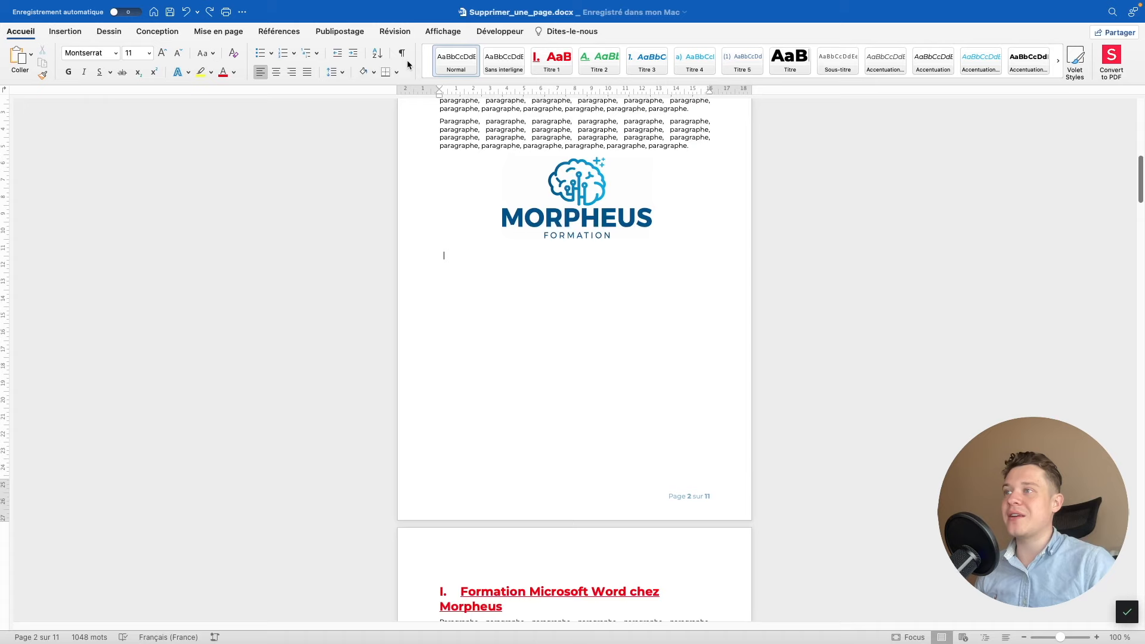
pyautogui.click(465, 250)
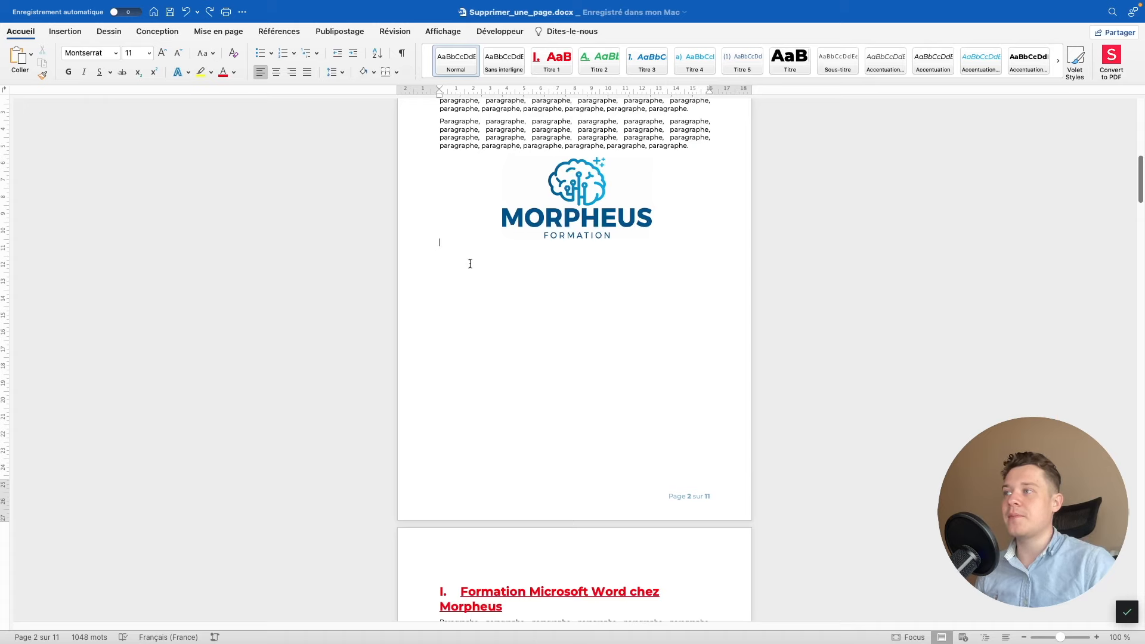
pyautogui.click(401, 53)
# - Examine the empty paragraph marks and page breaks on the blank pages from page 4 to the end of the document
pyautogui.scroll(-6, 601, 382)
pyautogui.scroll(-10, 602, 395)
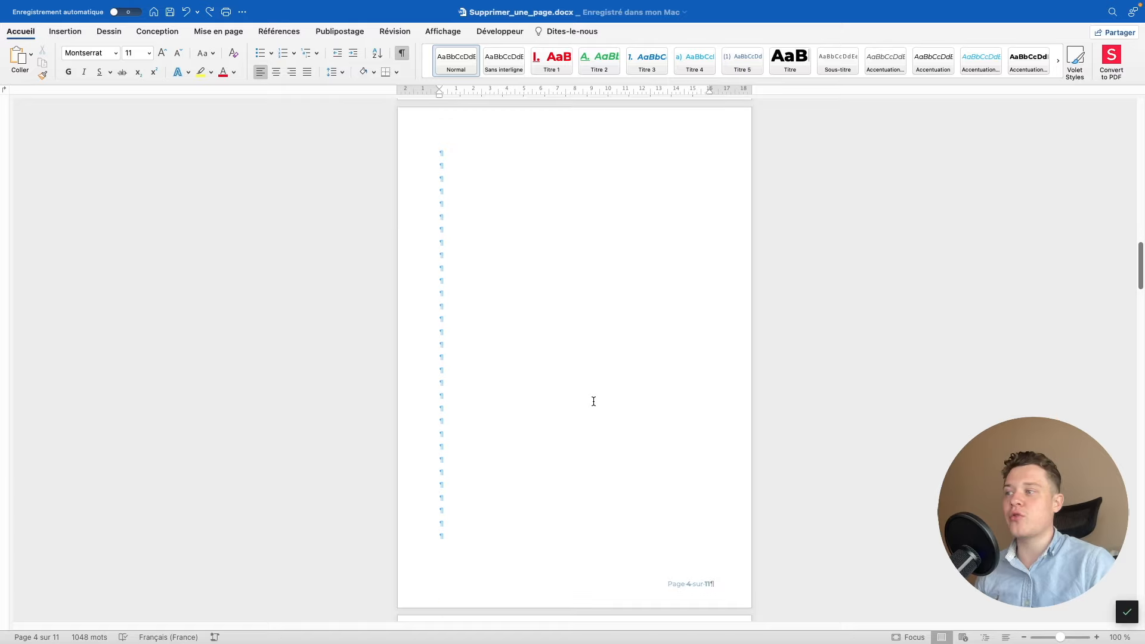
pyautogui.moveTo(529, 536); pyautogui.dragTo(468, 170)
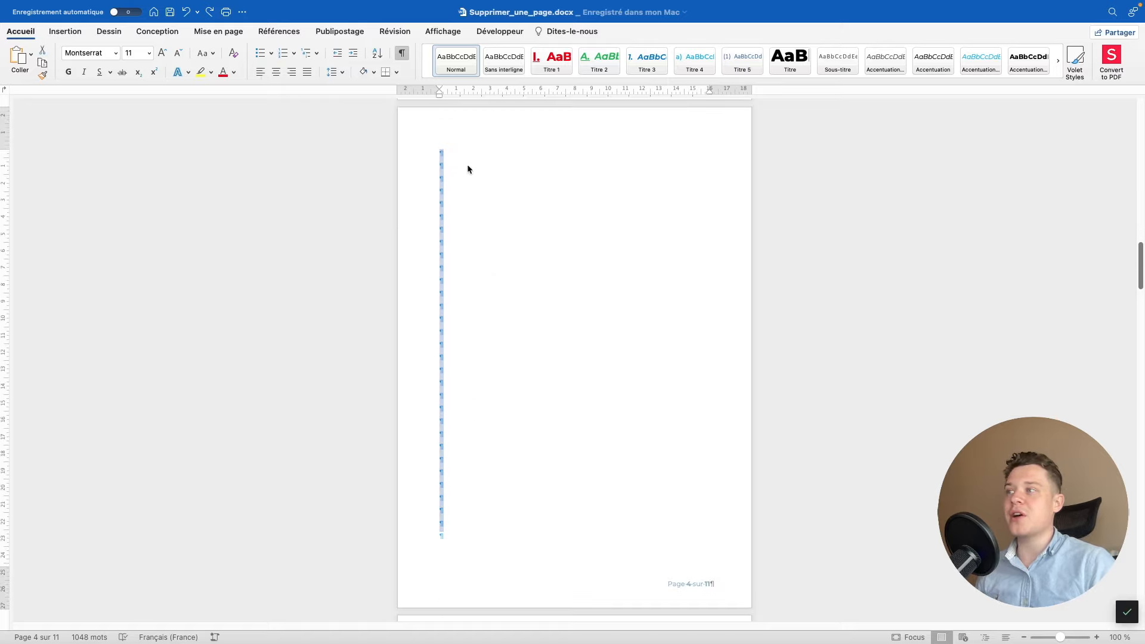
pyautogui.click(512, 496)
pyautogui.scroll(-4, 514, 493)
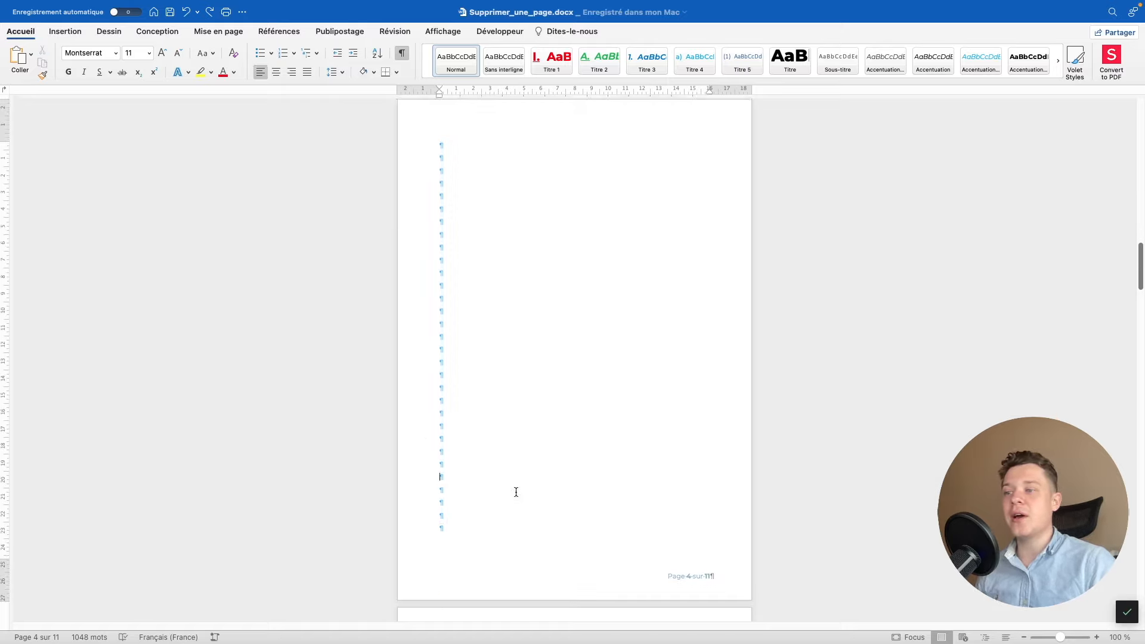
pyautogui.scroll(-16, 514, 492)
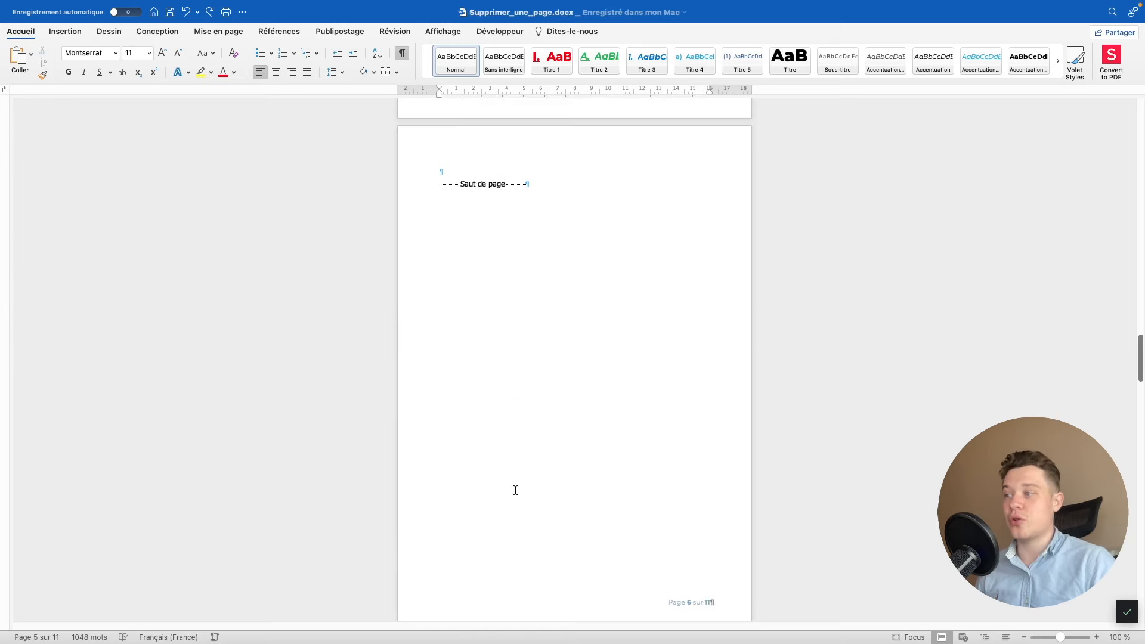
pyautogui.scroll(-20, 514, 489)
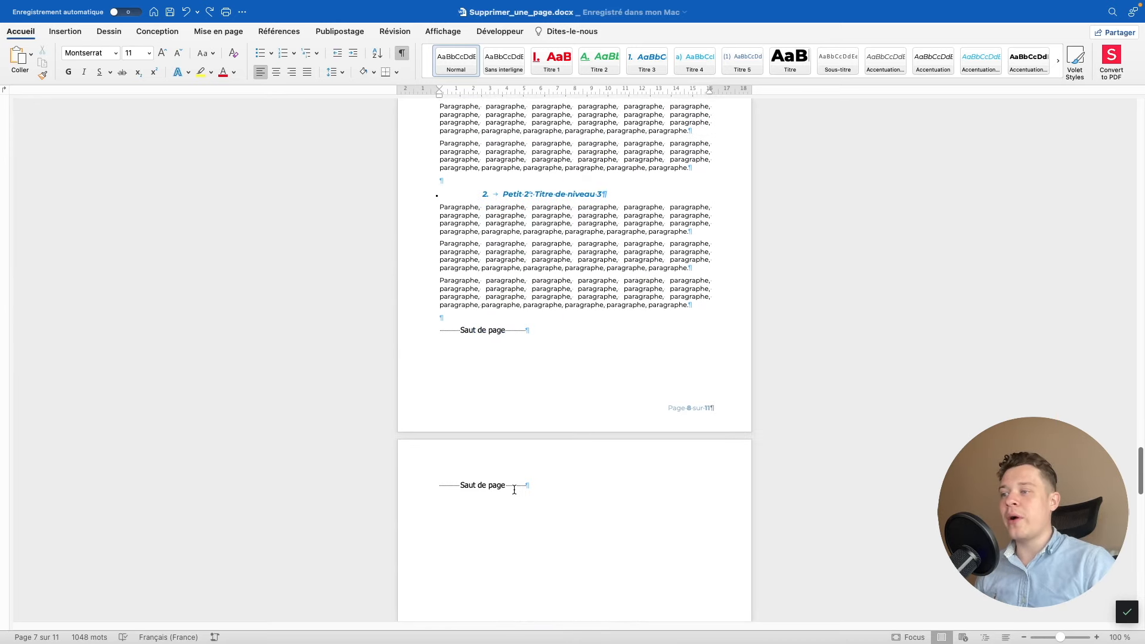
pyautogui.scroll(-8, 516, 485)
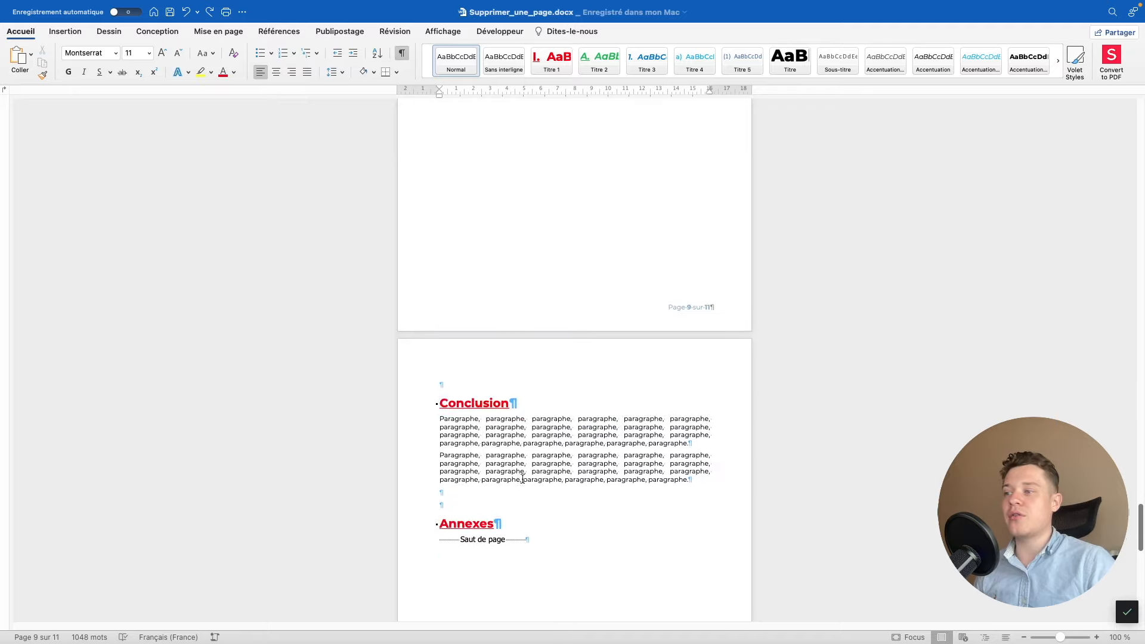
pyautogui.scroll(-3, 526, 475)
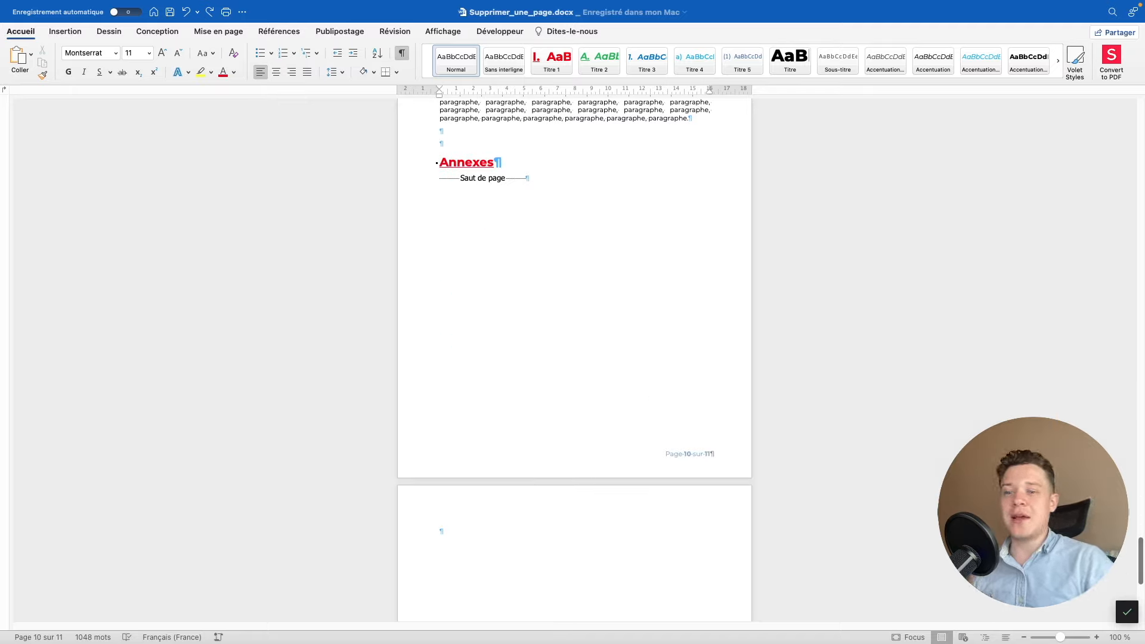
# - Show multiple pages side by side and reduce the zoom to 50 % to view the whole document at once
pyautogui.click(443, 31)
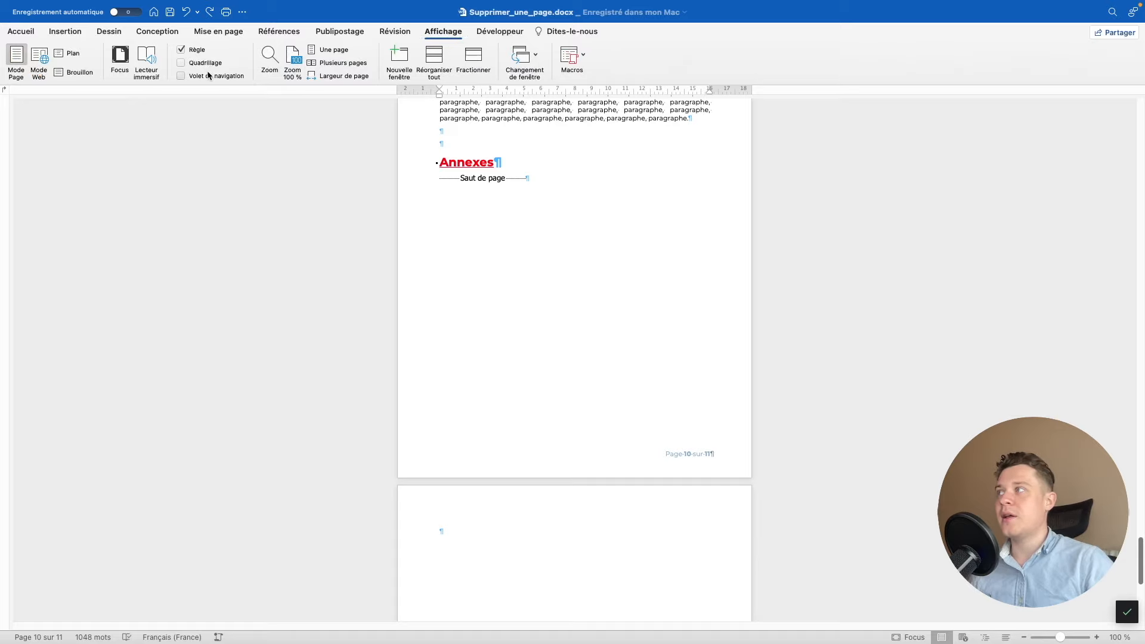
pyautogui.click(336, 63)
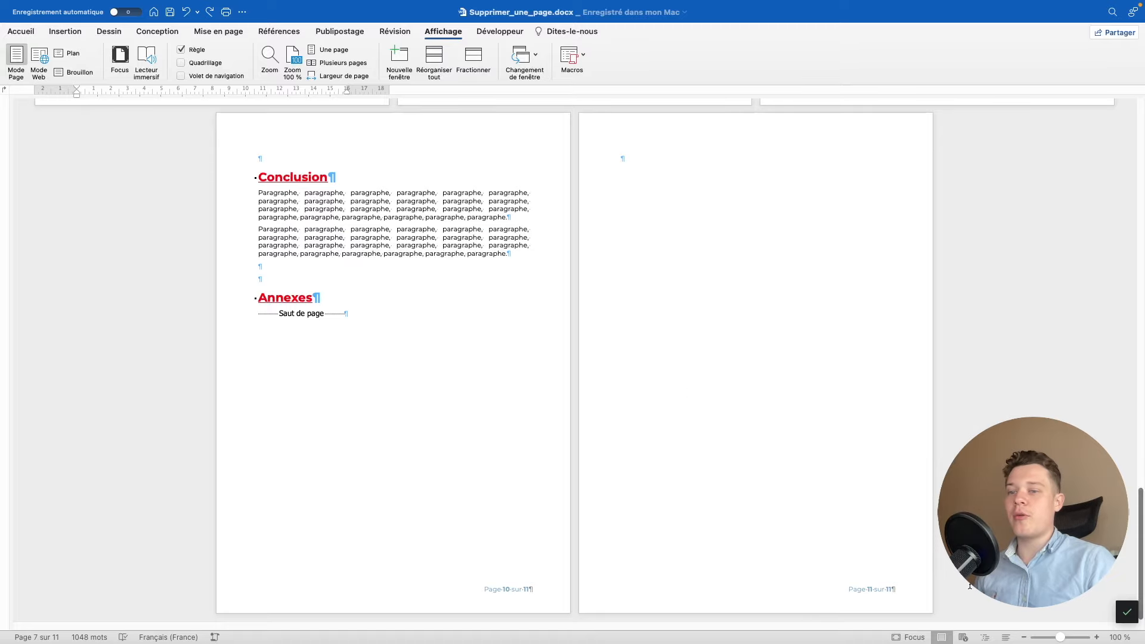
pyautogui.click(1023, 637)
pyautogui.click(1024, 637)
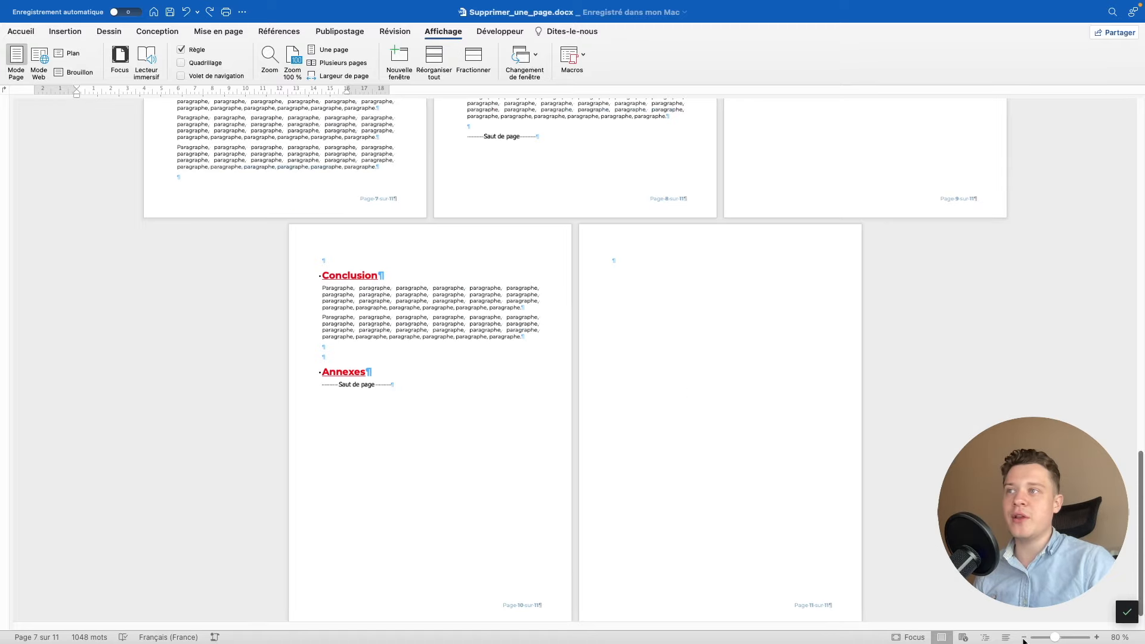
pyautogui.click(1023, 637)
pyautogui.click(1024, 637)
pyautogui.click(1024, 637)
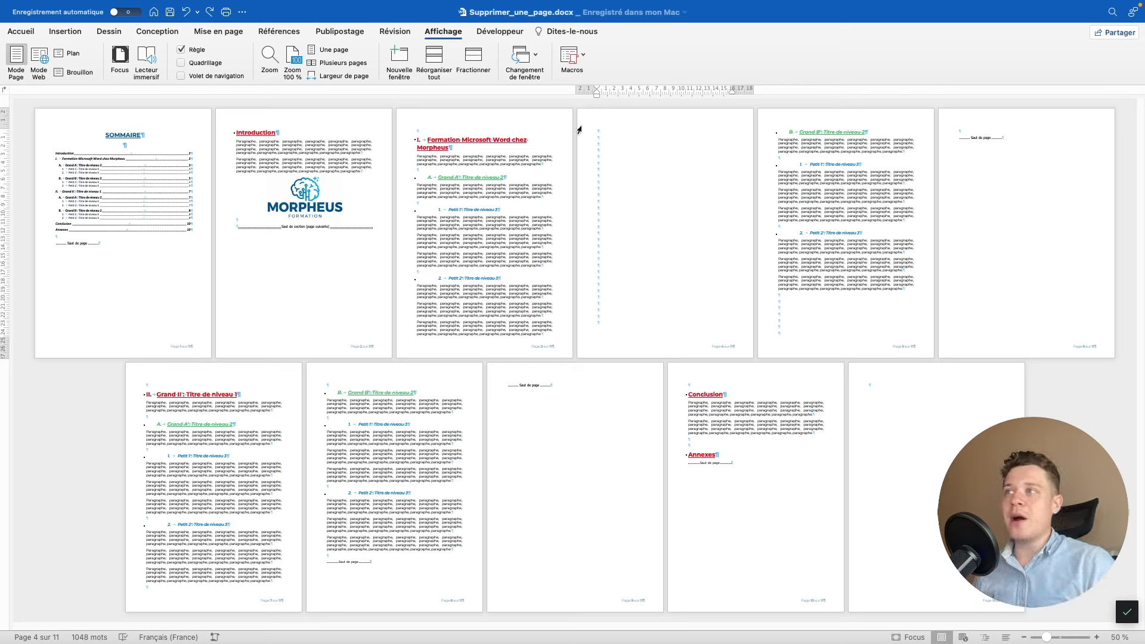
# - Delete all the empty paragraphs filling page 4 and undo the deletion, twice in a row
pyautogui.moveTo(596, 128); pyautogui.dragTo(660, 328)
pyautogui.click(643, 174)
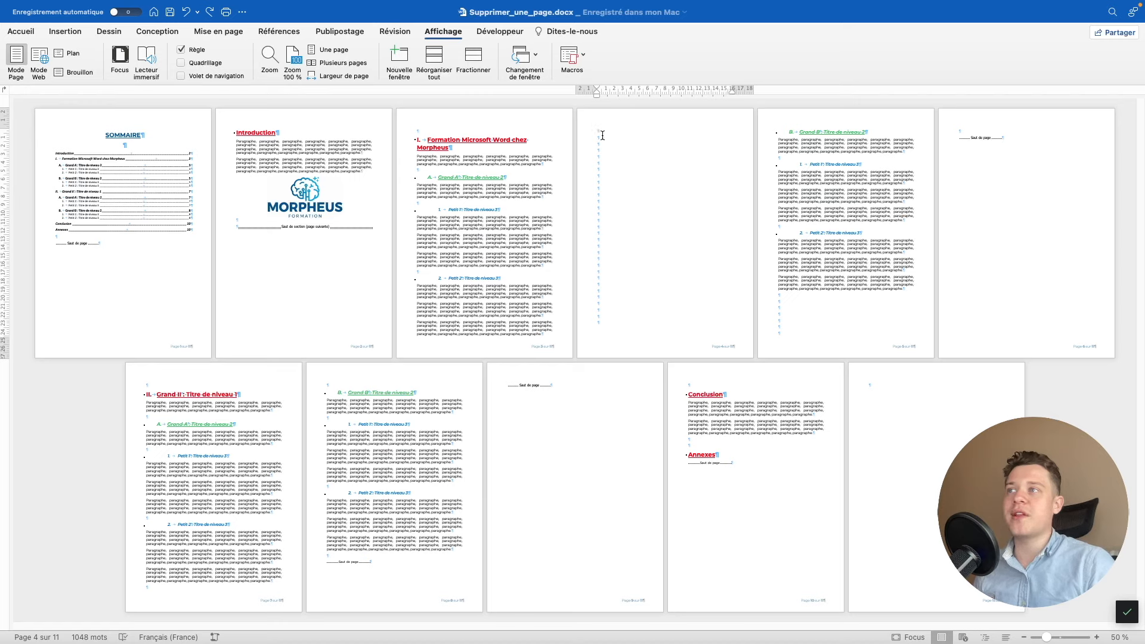
pyautogui.moveTo(578, 134); pyautogui.dragTo(584, 334)
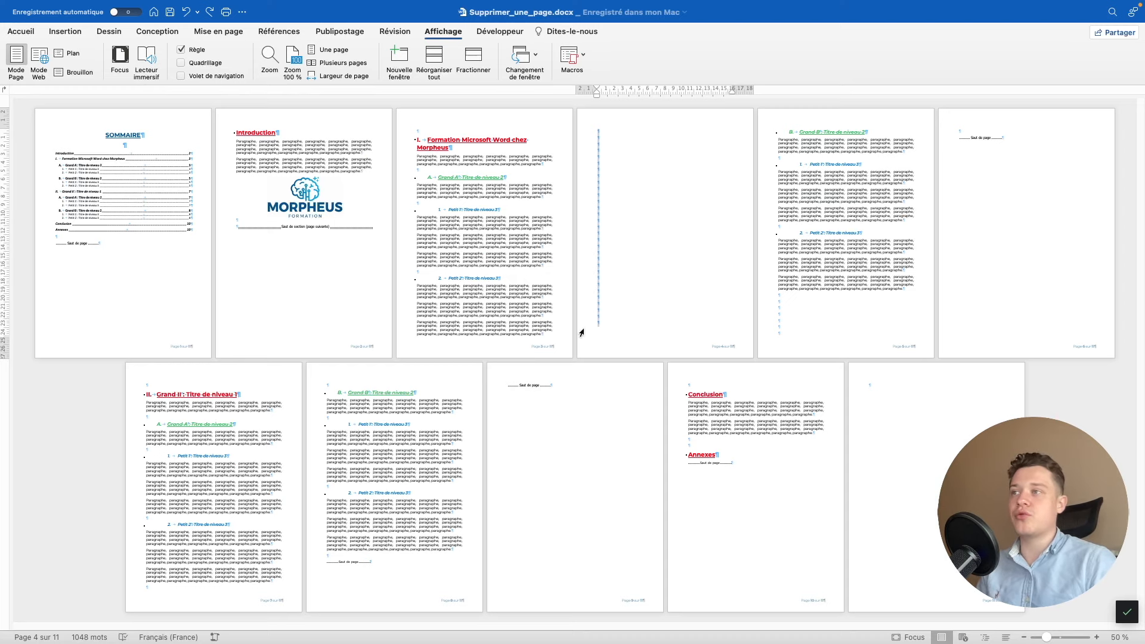
pyautogui.press('BackSpace')
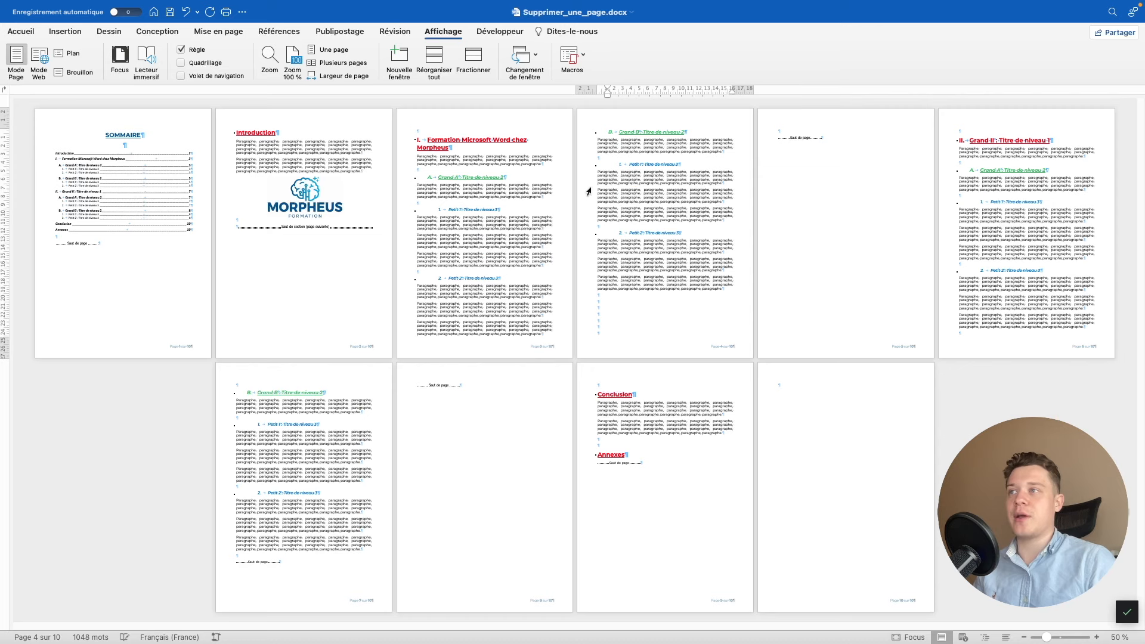
pyautogui.press('super+z')
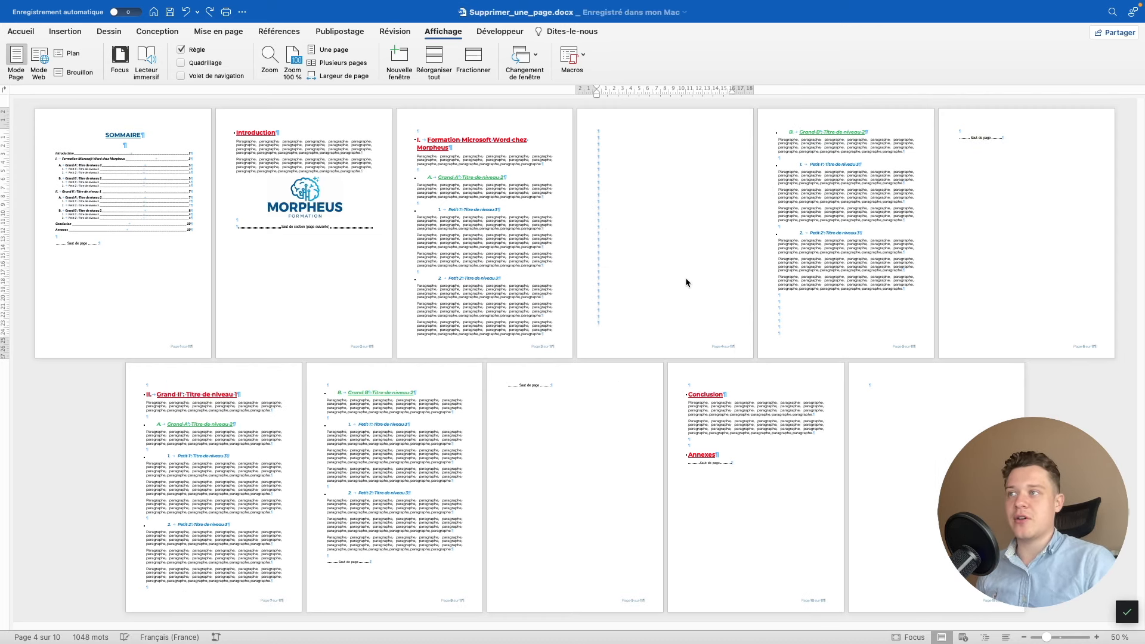
pyautogui.press('BackSpace')
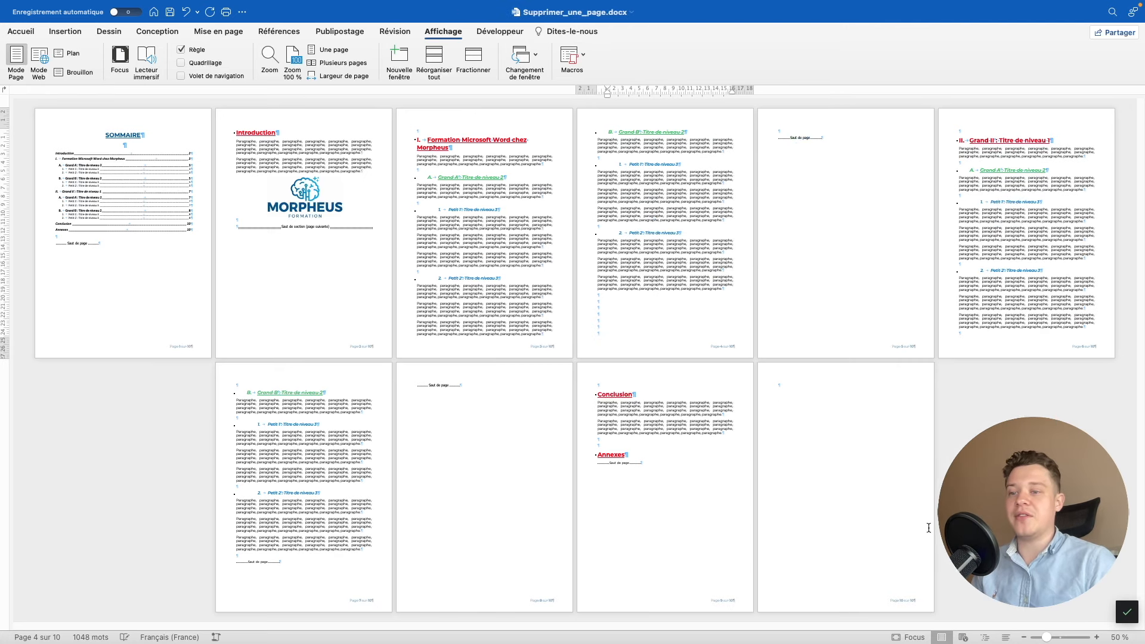
pyautogui.press('super+z')
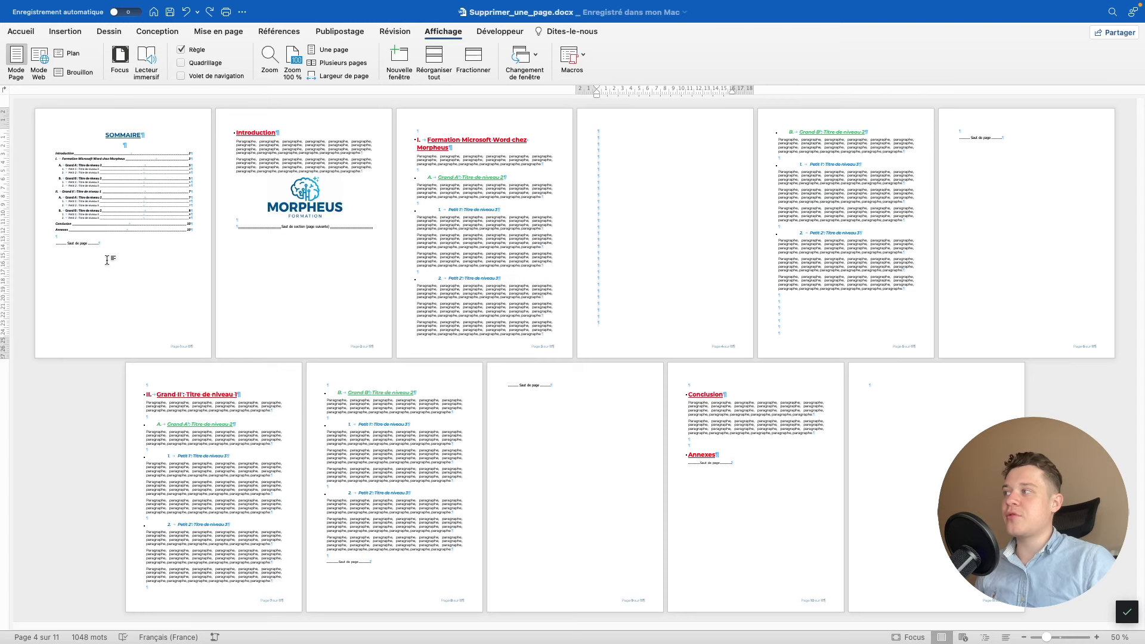
# - Clear the selection on page 1, hide the formatting marks to compare the pages without them, and display them again
pyautogui.moveTo(46, 241); pyautogui.dragTo(48, 250)
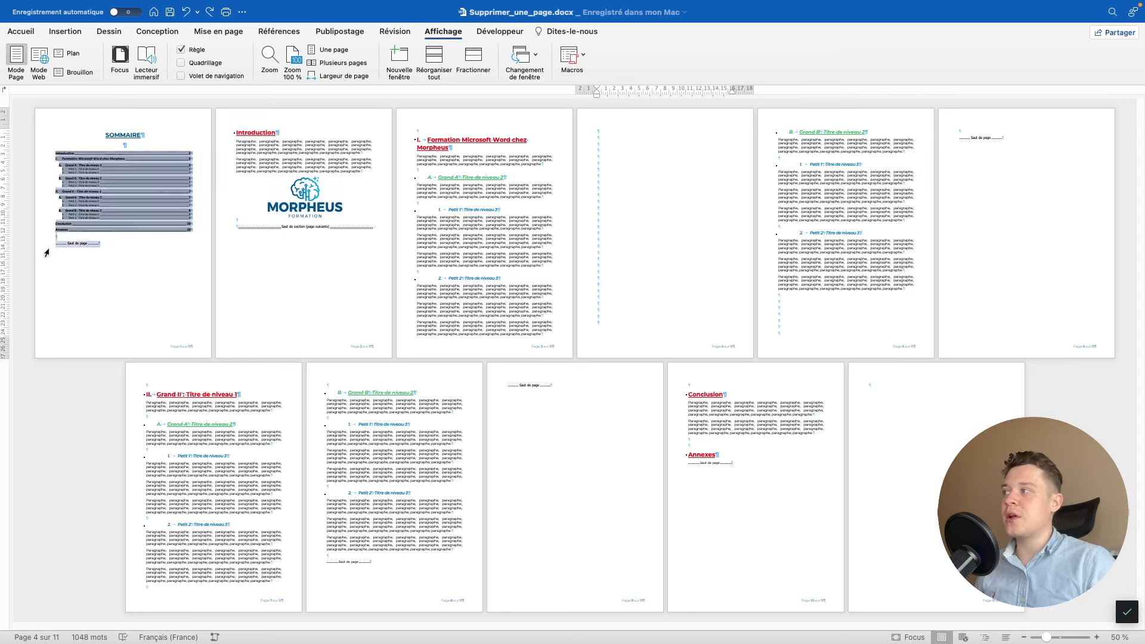
pyautogui.click(78, 253)
pyautogui.click(21, 31)
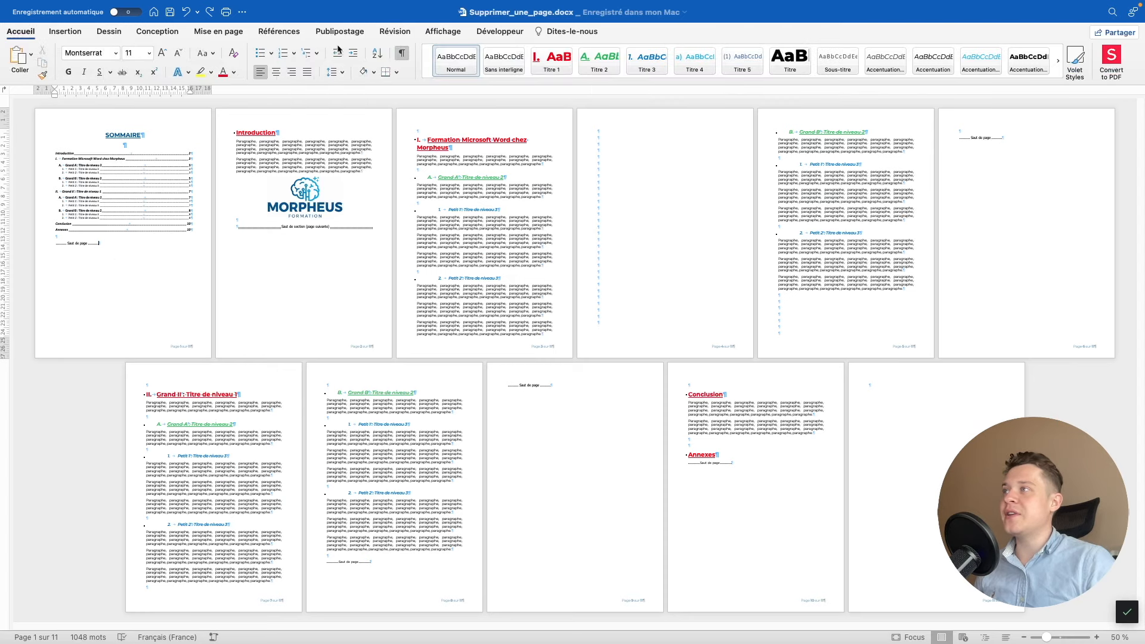
pyautogui.click(401, 53)
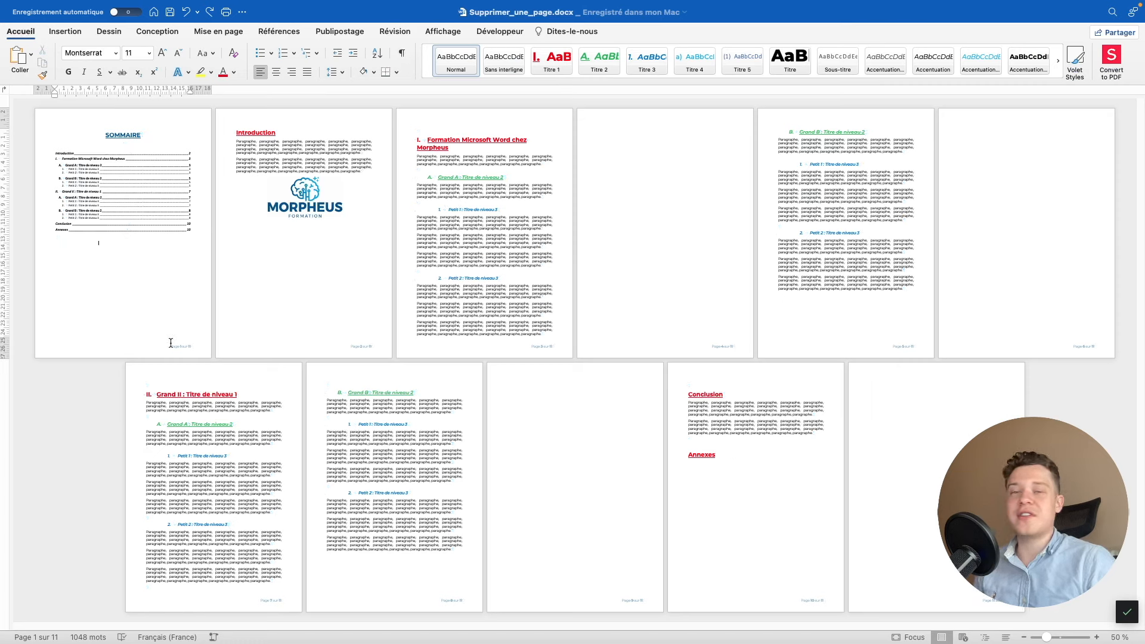
pyautogui.click(402, 55)
# - Delete the page break at the end of page 1 and the section break on page 2, and undo both deletions
pyautogui.click(45, 243)
pyautogui.click(55, 245)
pyautogui.click(45, 248)
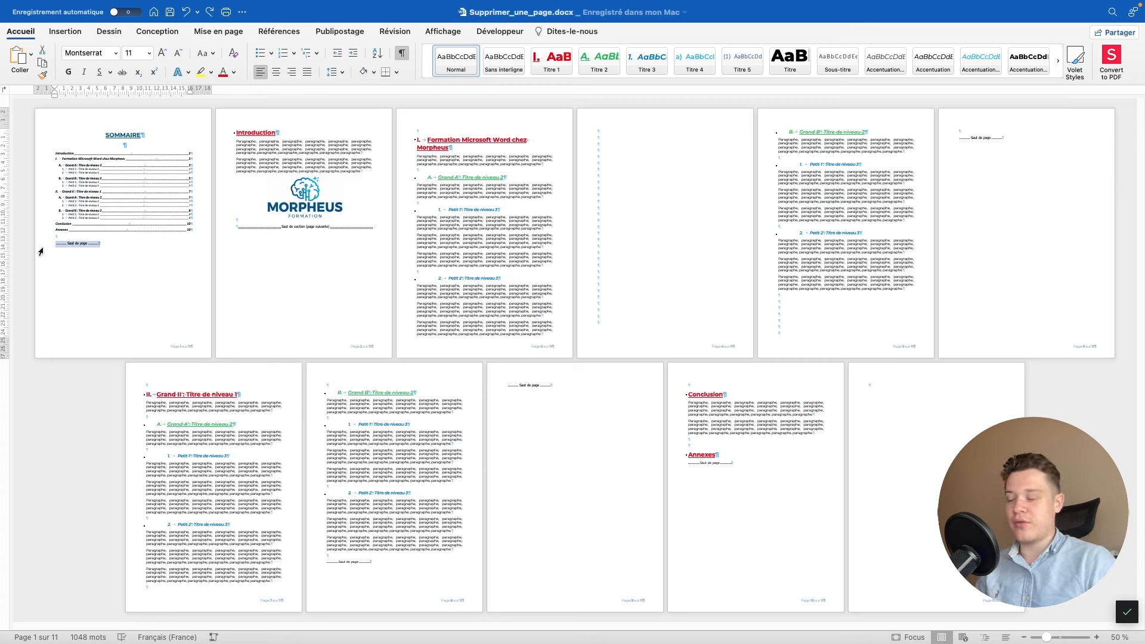
pyautogui.press('Delete')
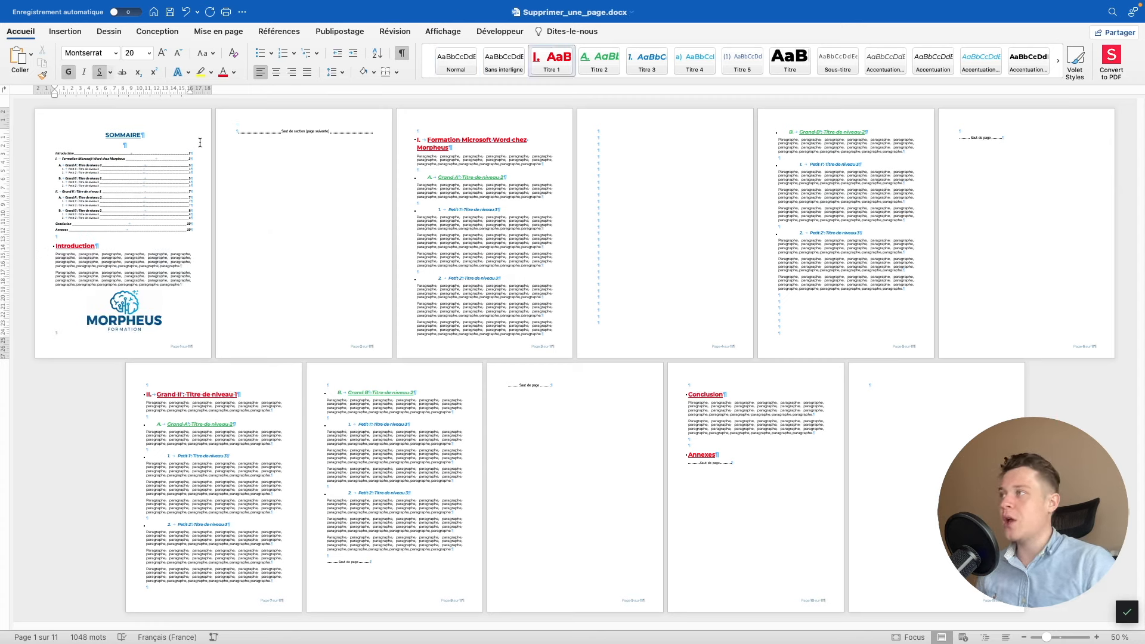
pyautogui.click(221, 135)
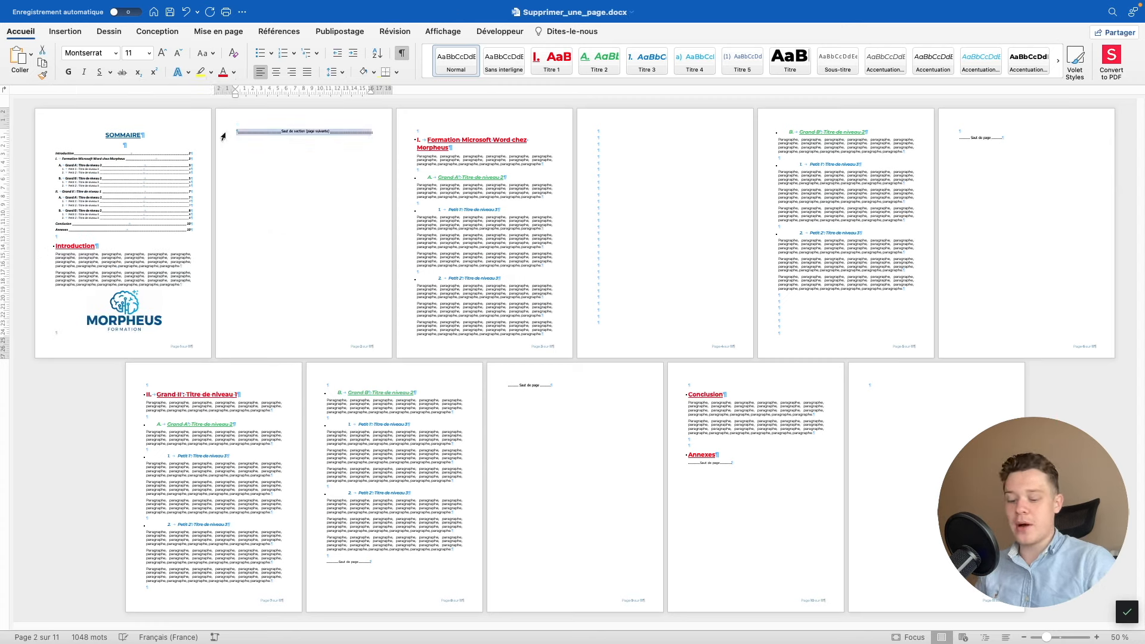
pyautogui.press('Delete')
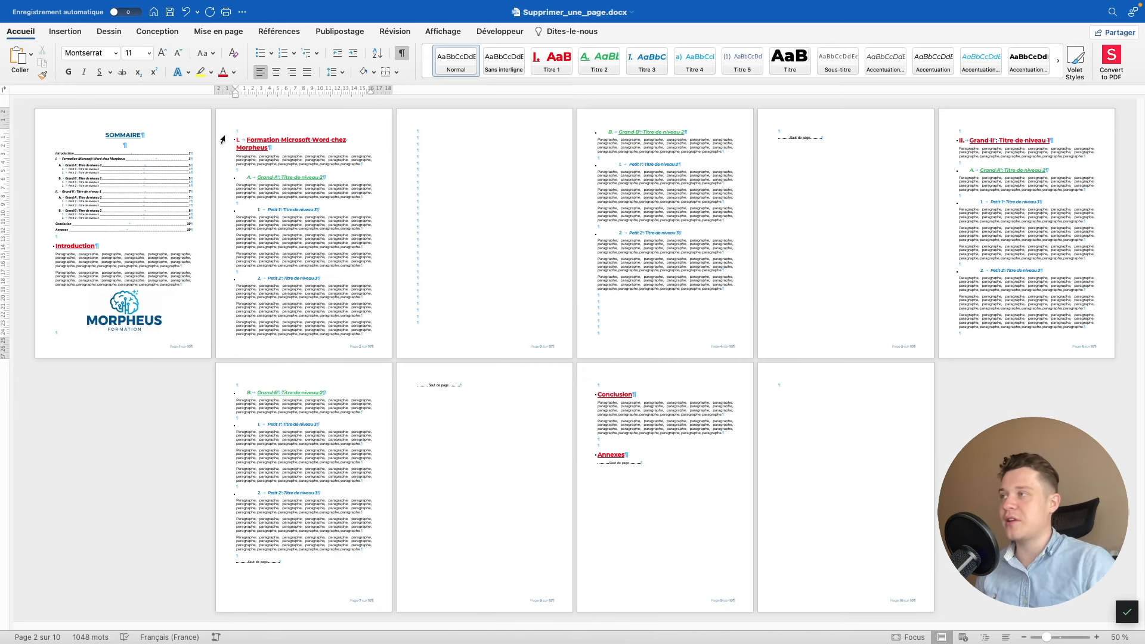
pyautogui.press('super+z')
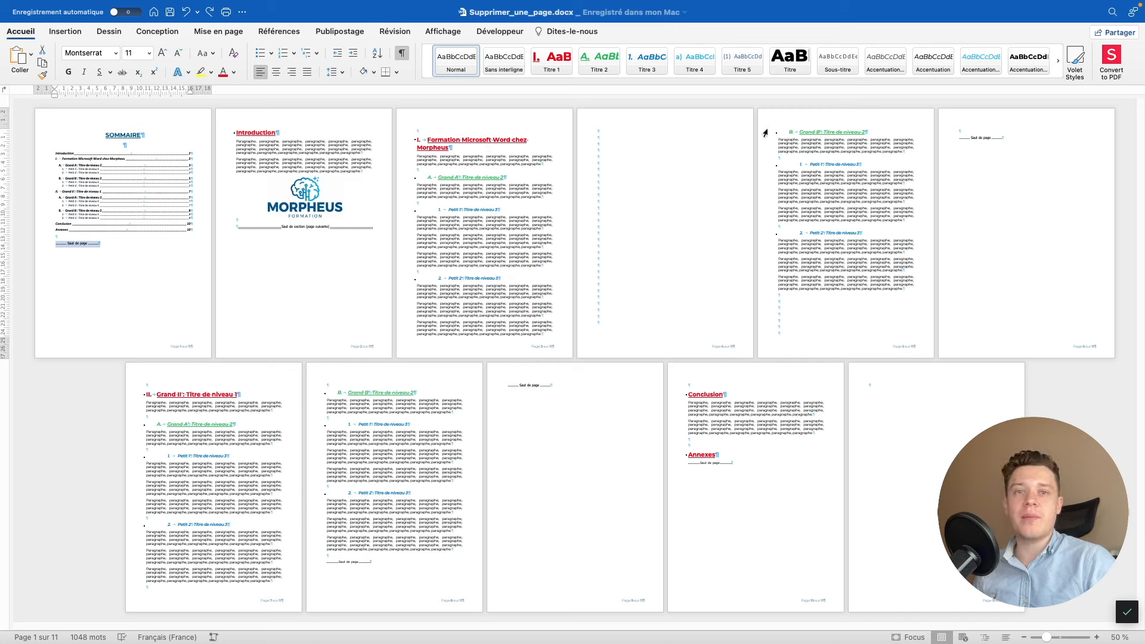
# - Select the consecutive pages 5 to 7, delete all their content at once, undo the deletion and clear the selection
pyautogui.moveTo(764, 132); pyautogui.dragTo(1034, 148)
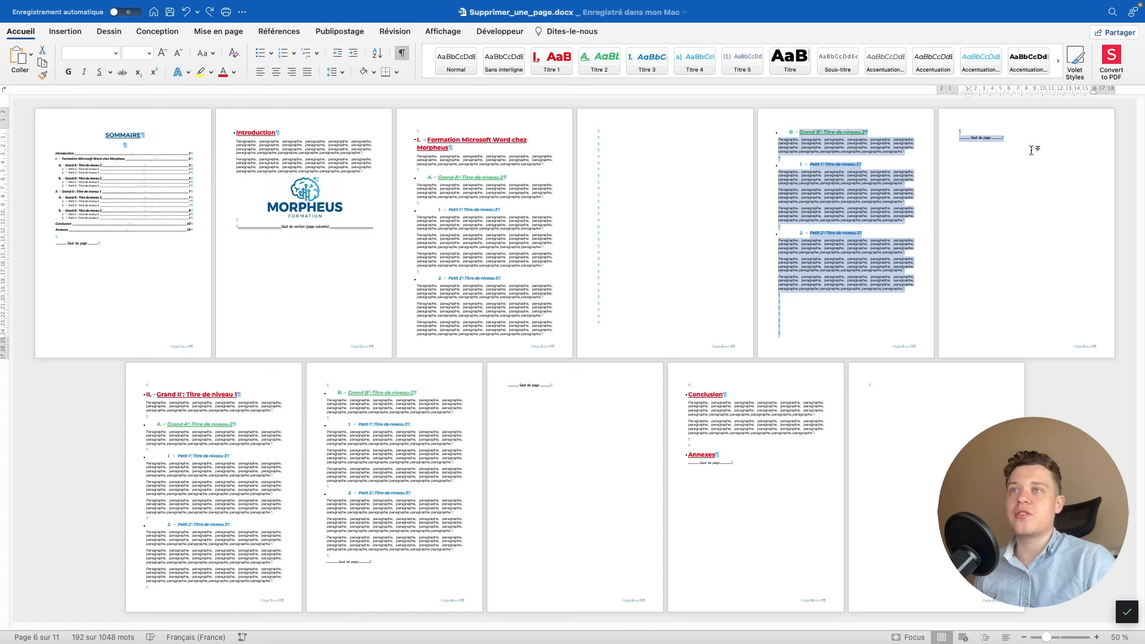
pyautogui.click(978, 194)
pyautogui.moveTo(801, 129); pyautogui.dragTo(274, 593)
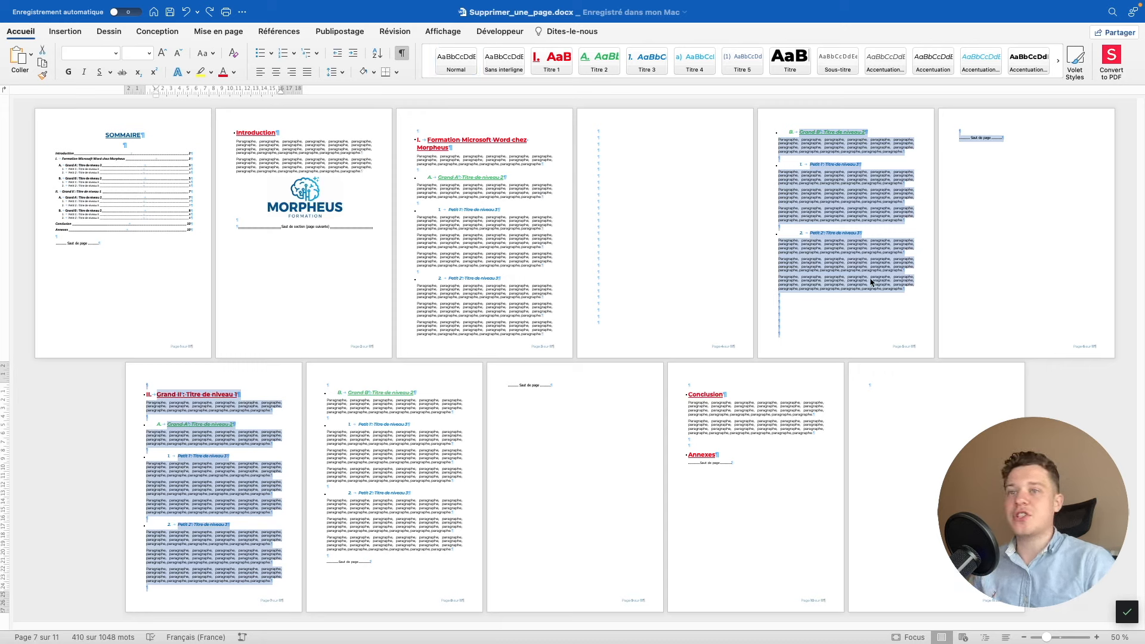
pyautogui.press('BackSpace')
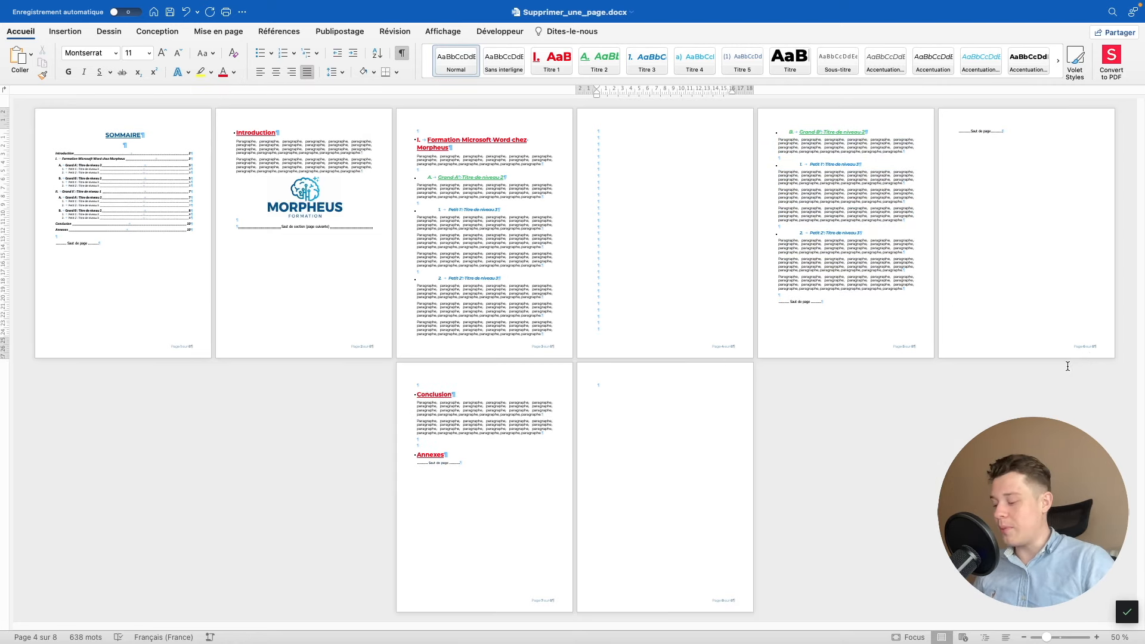
pyautogui.press('super+z')
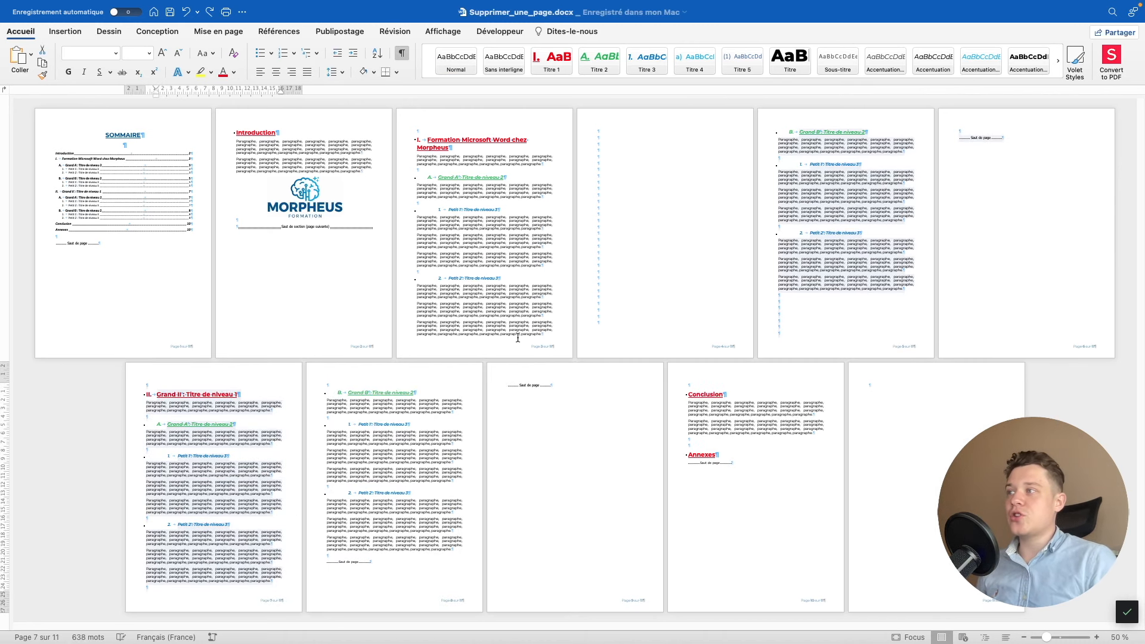
pyautogui.click(546, 332)
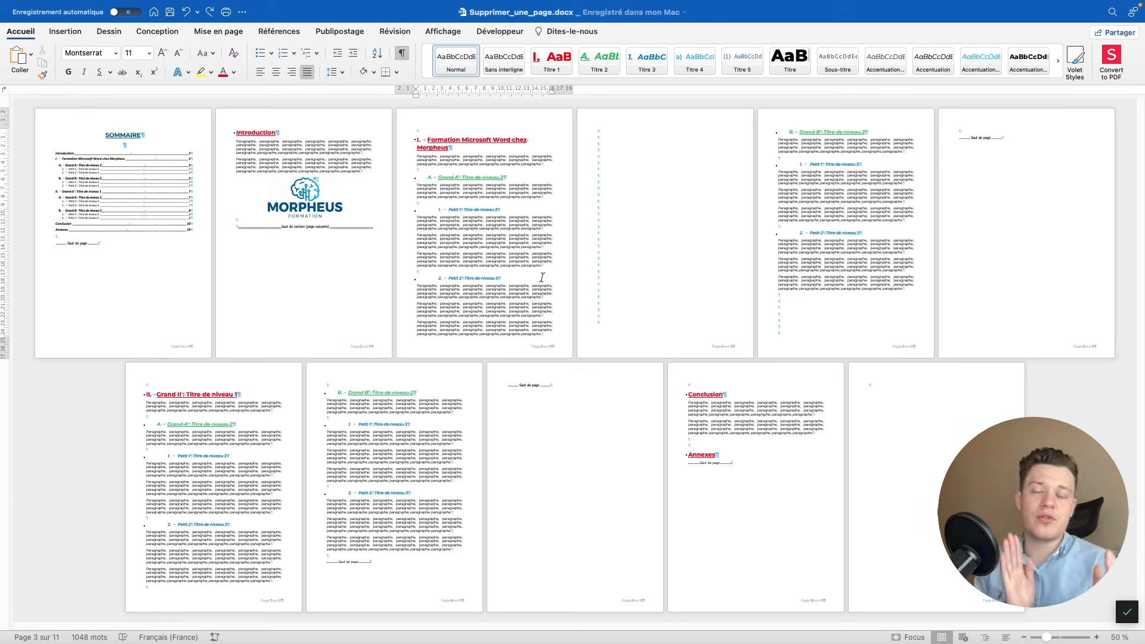
# - Select the contents of the non-adjacent pages 2, 4, 6, 9 and 10 together, delete them at once and undo the deletion
pyautogui.click(223, 136)
pyautogui.moveTo(223, 136); pyautogui.dragTo(255, 241)
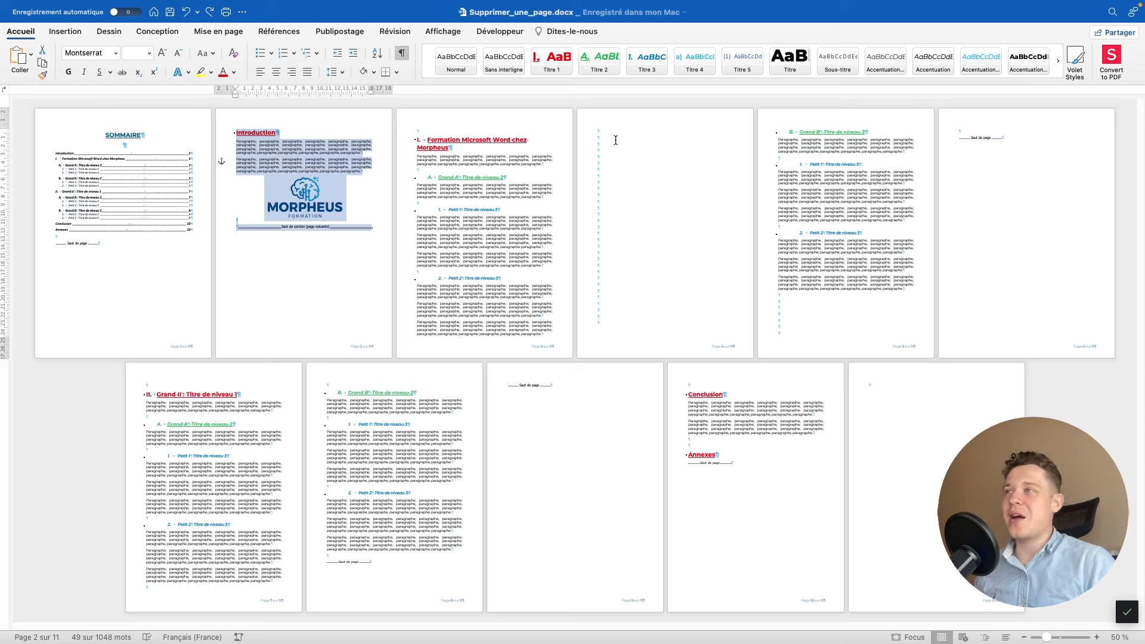
pyautogui.moveTo(584, 134); pyautogui.dragTo(660, 325)
pyautogui.click(949, 134)
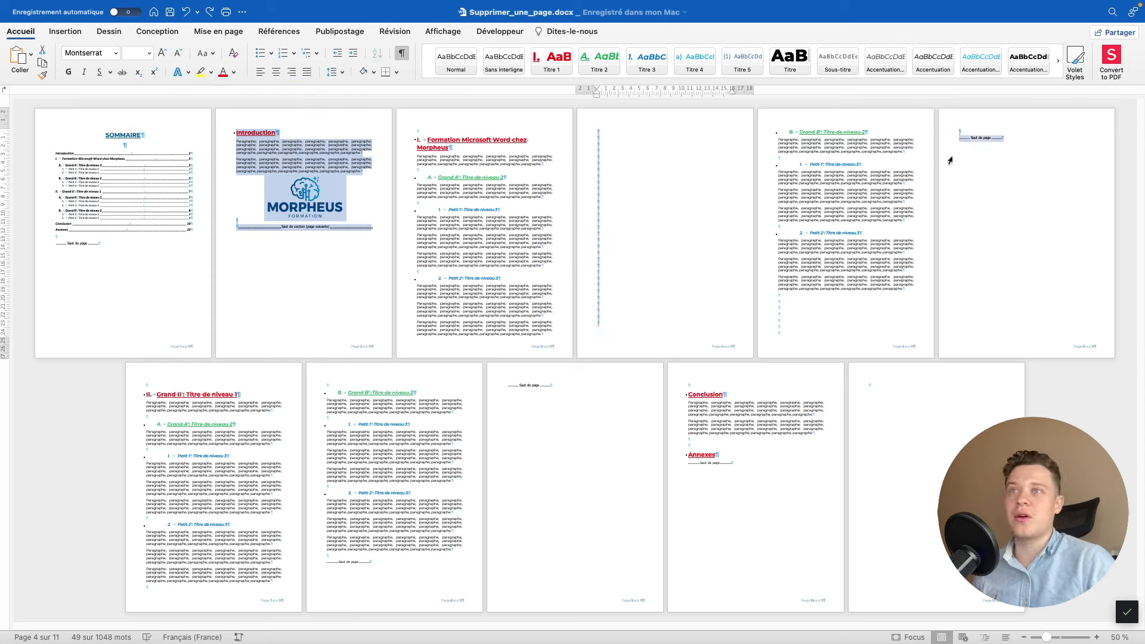
pyautogui.keyDown('super'); pyautogui.click(494, 391); pyautogui.keyUp('super')
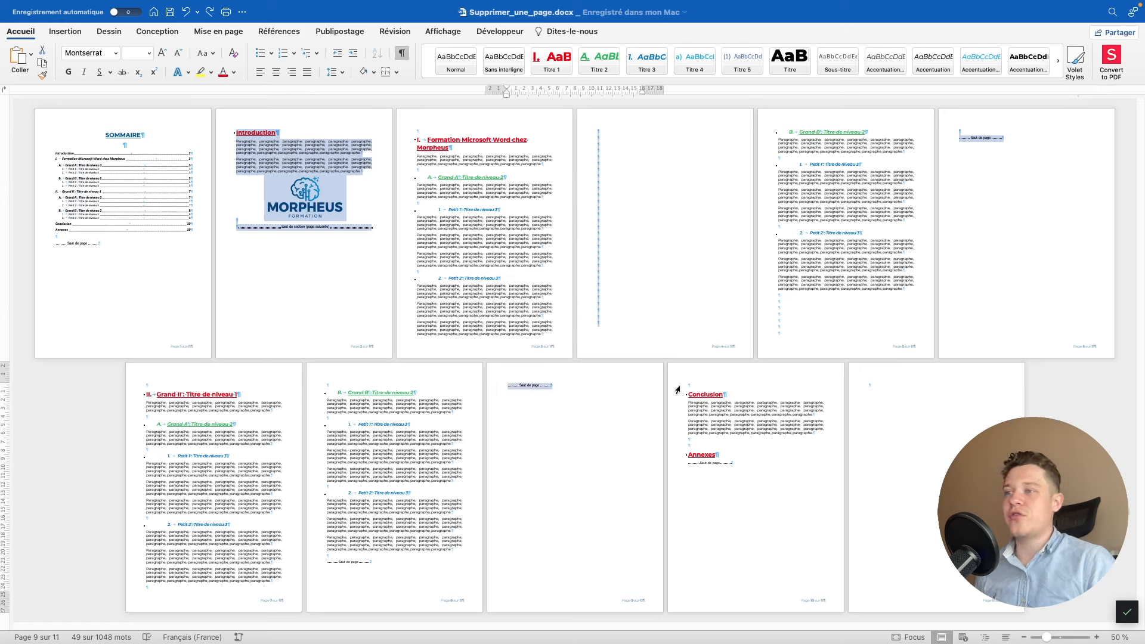
pyautogui.moveTo(676, 390); pyautogui.dragTo(769, 473)
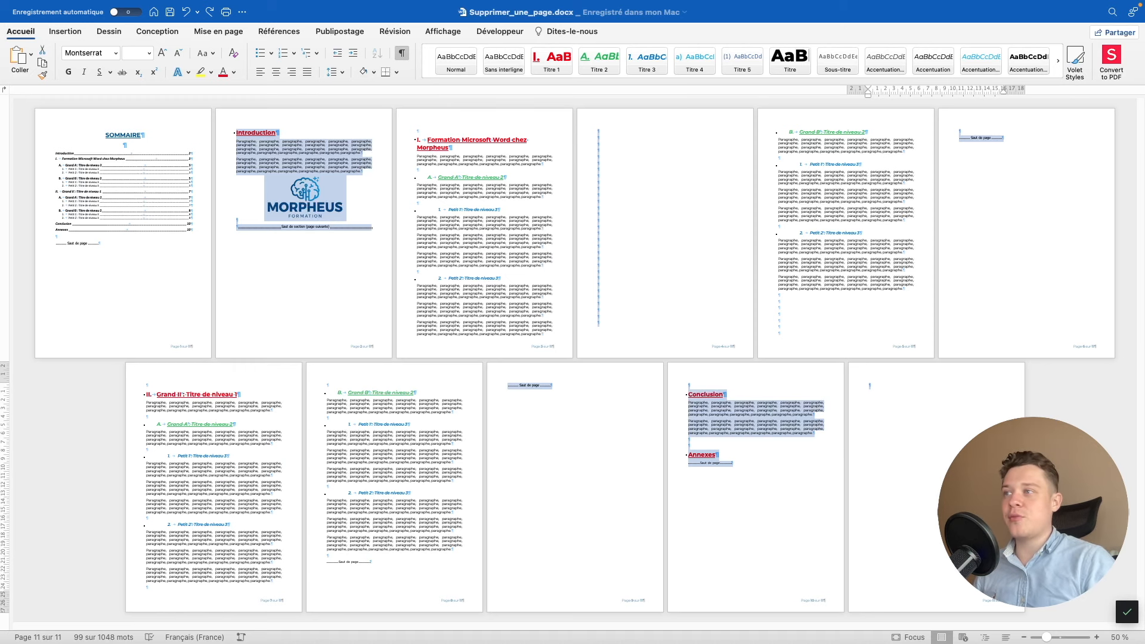
pyautogui.press('BackSpace')
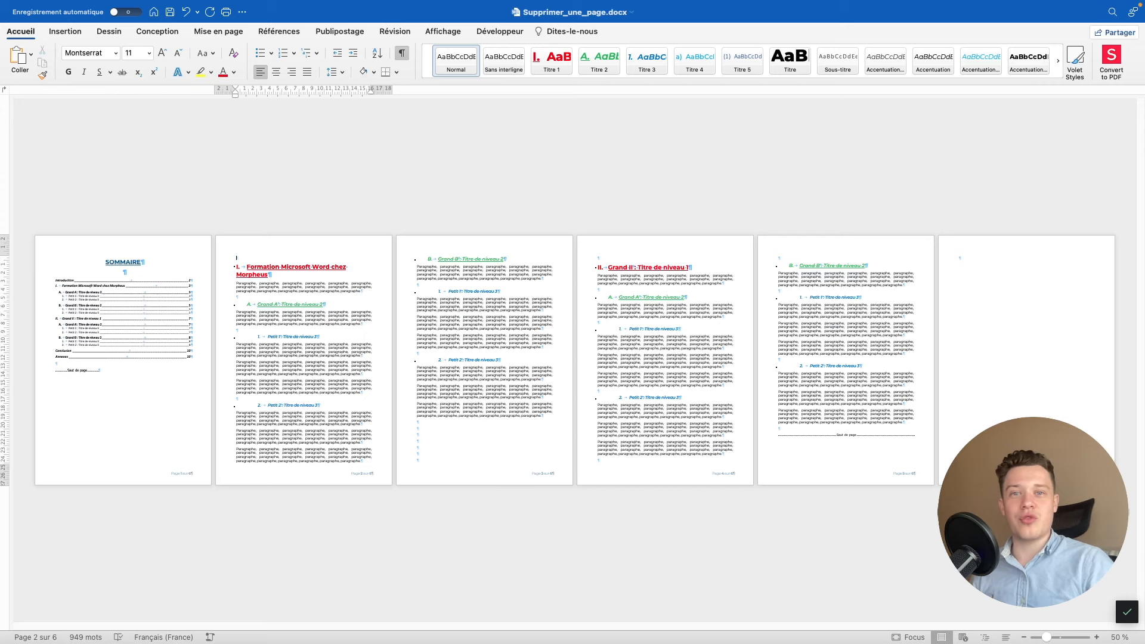
pyautogui.click(622, 307)
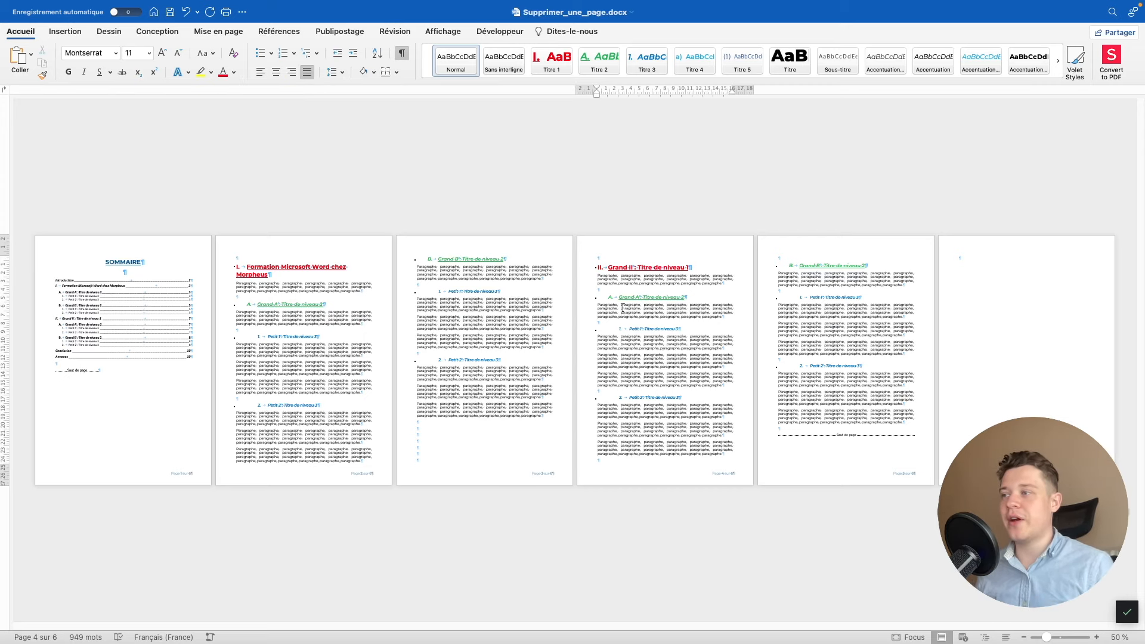
pyautogui.press('super+z')
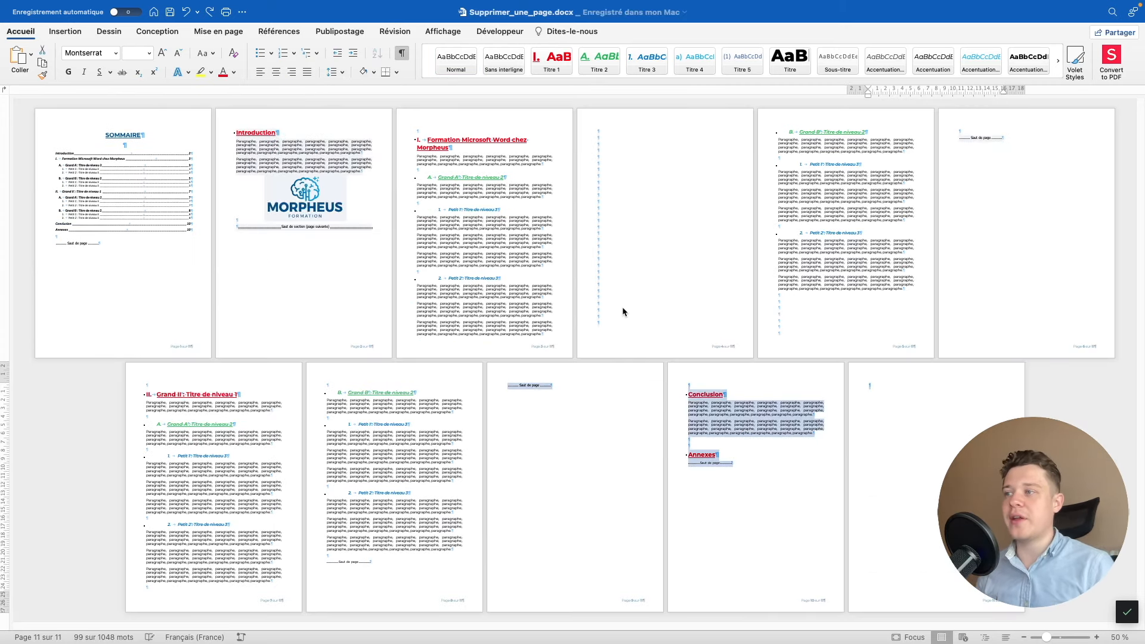
# - Open the Go To dialog from blank page 4, clear its page number and move the dialog away from that page
pyautogui.click(626, 252)
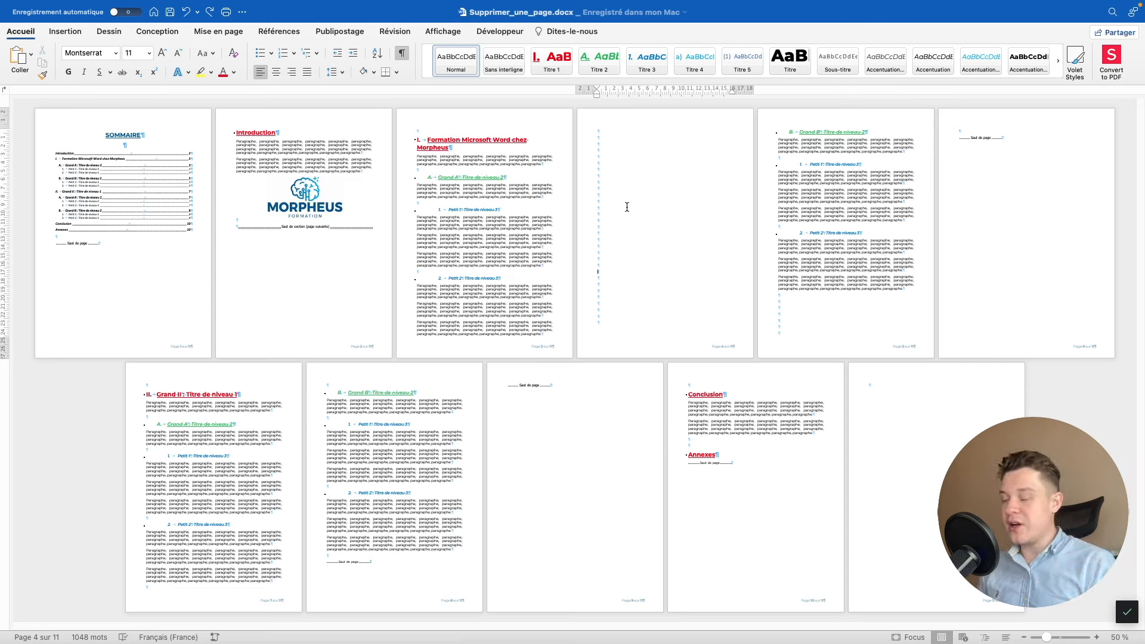
pyautogui.press('super+alt+g')
pyautogui.moveTo(650, 61); pyautogui.dragTo(627, 170)
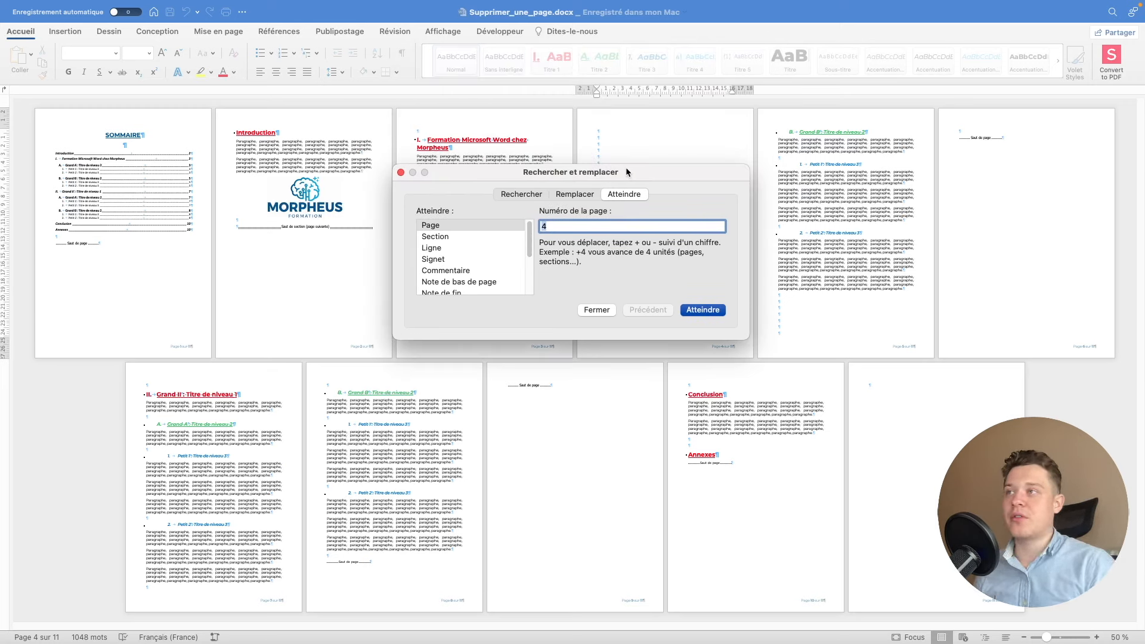
pyautogui.click(575, 194)
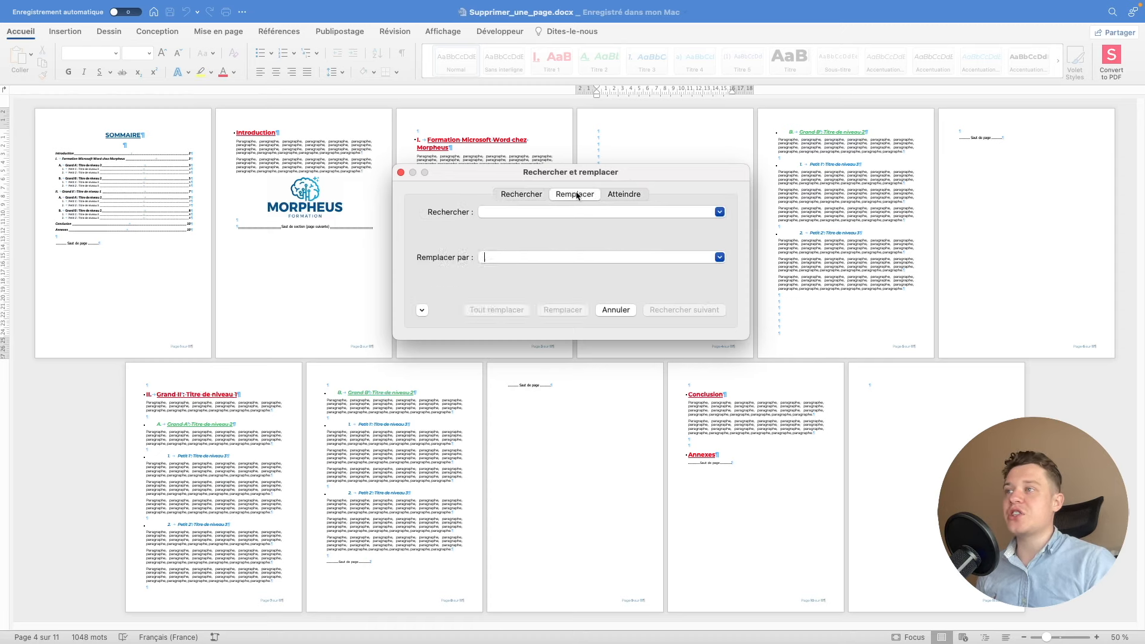
pyautogui.click(626, 194)
pyautogui.click(613, 225)
pyautogui.press('BackSpace')
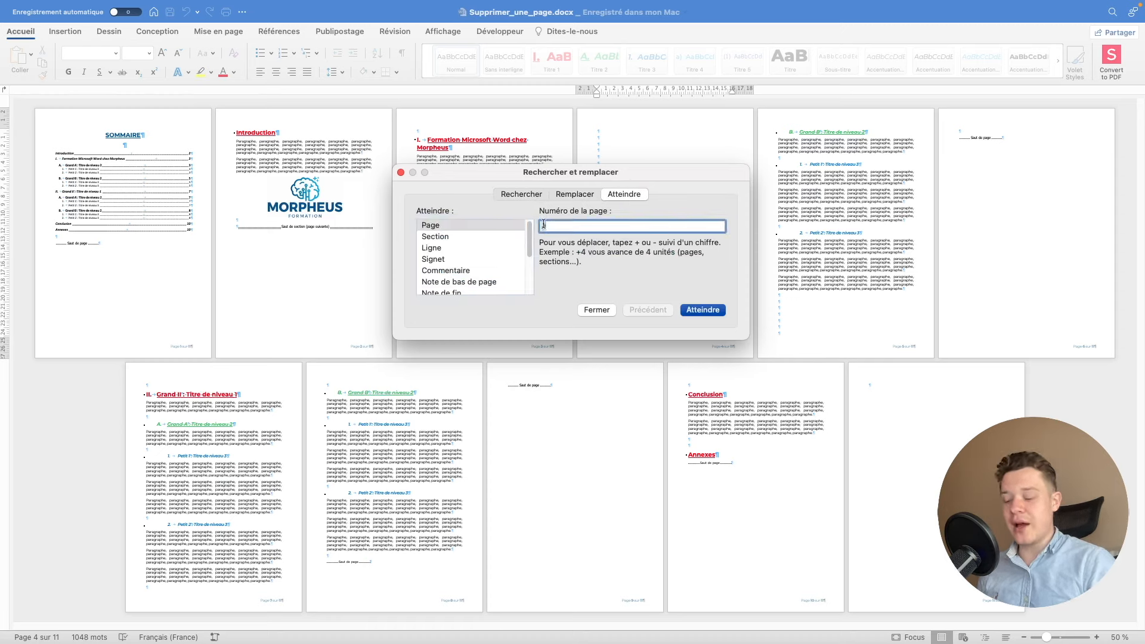
pyautogui.moveTo(578, 174); pyautogui.dragTo(355, 183)
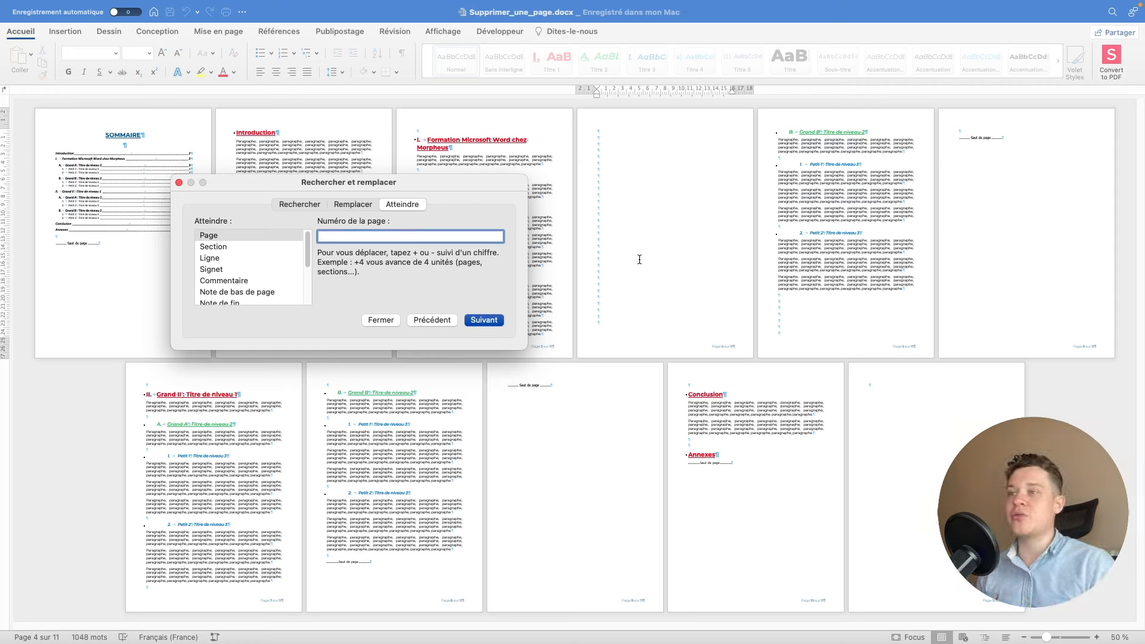
# - Select everything on page 4 by going to the page reference \page, and delete the selected content
pyautogui.write('4')
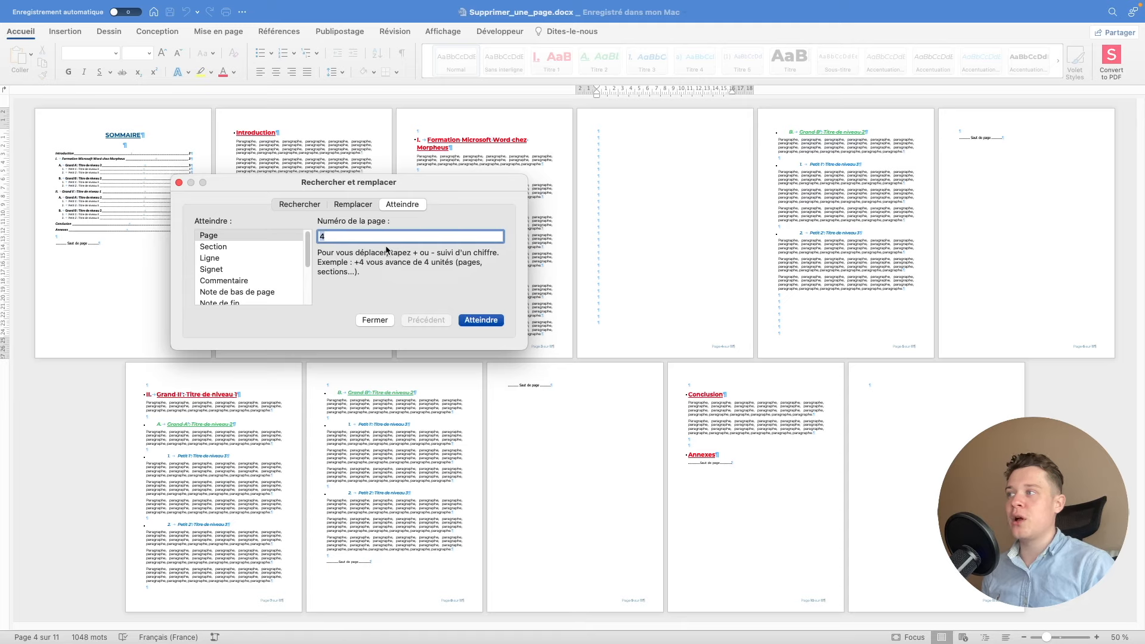
pyautogui.press('BackSpace')
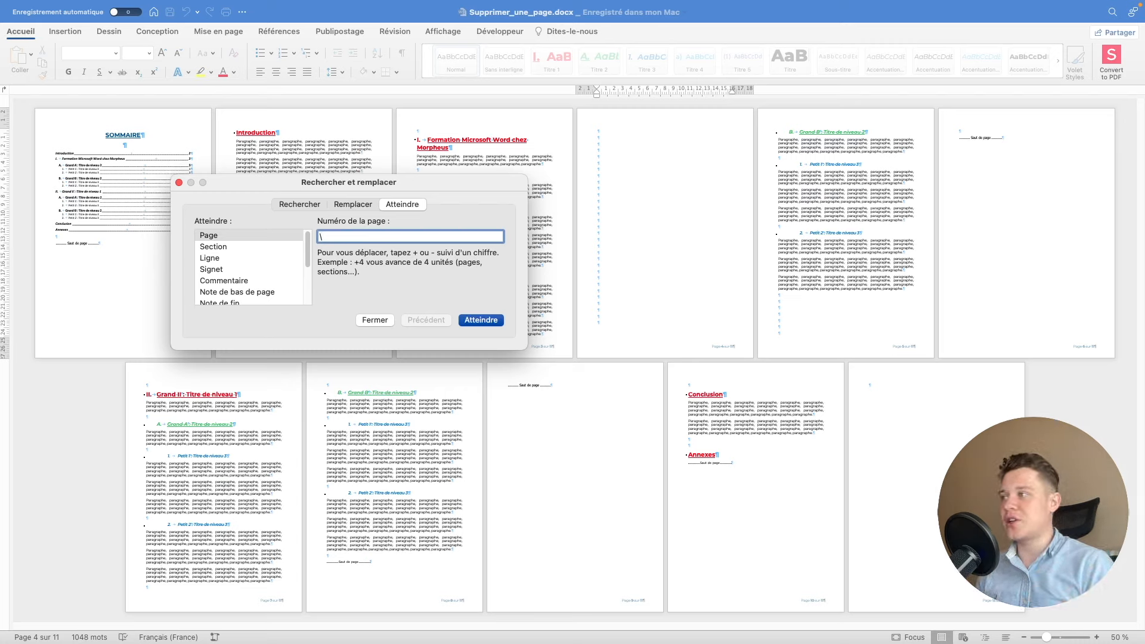
pyautogui.write('page')
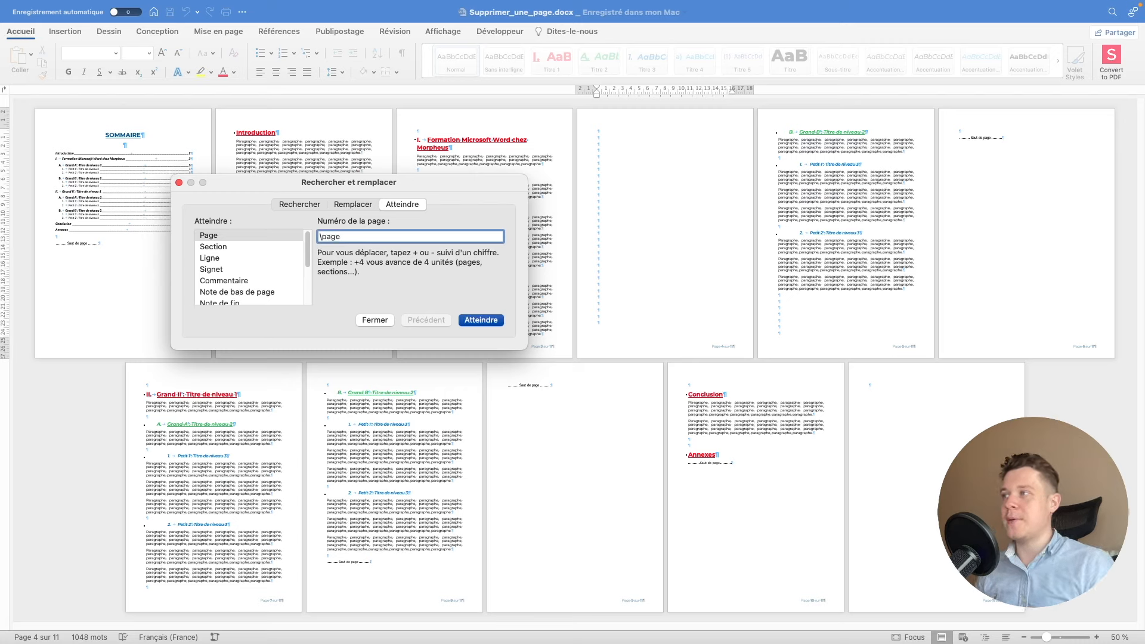
pyautogui.click(481, 320)
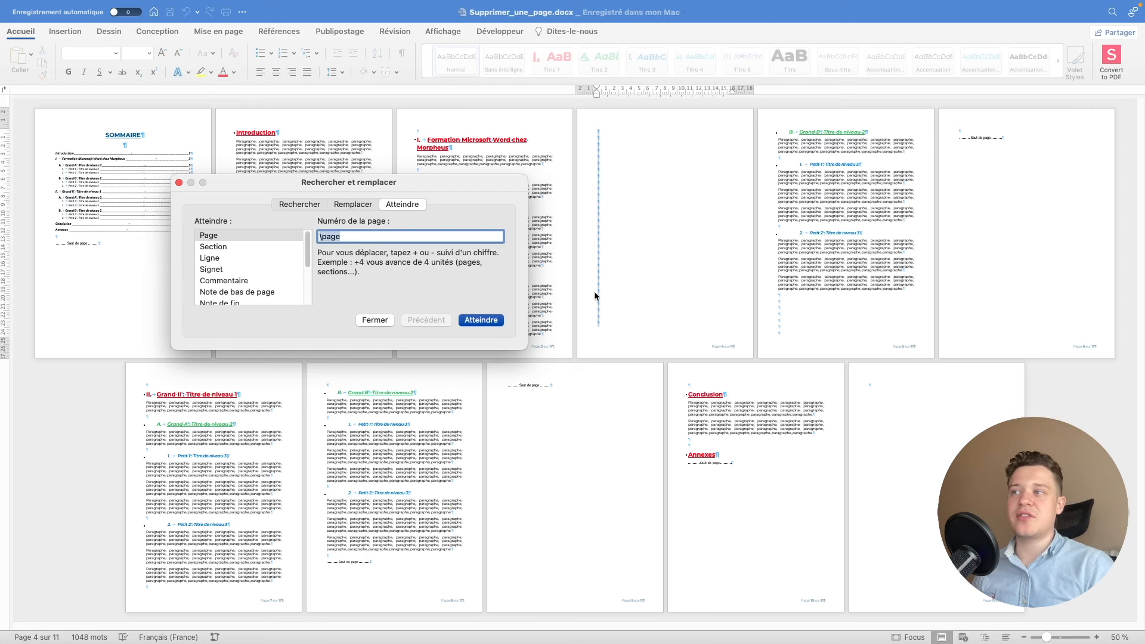
pyautogui.click(367, 321)
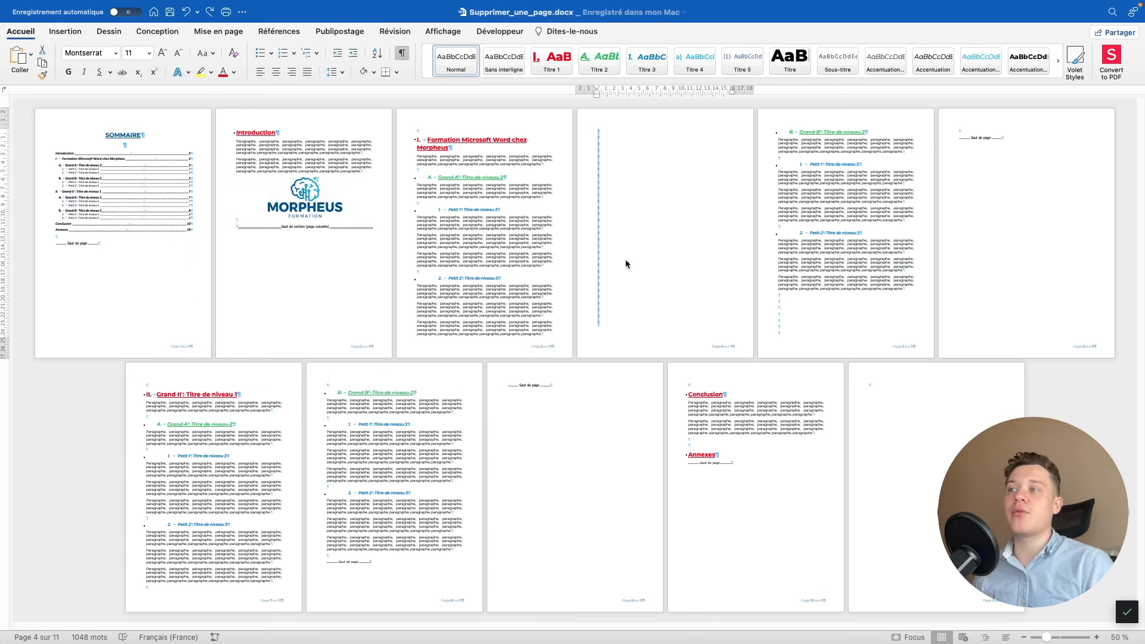
pyautogui.press('BackSpace')
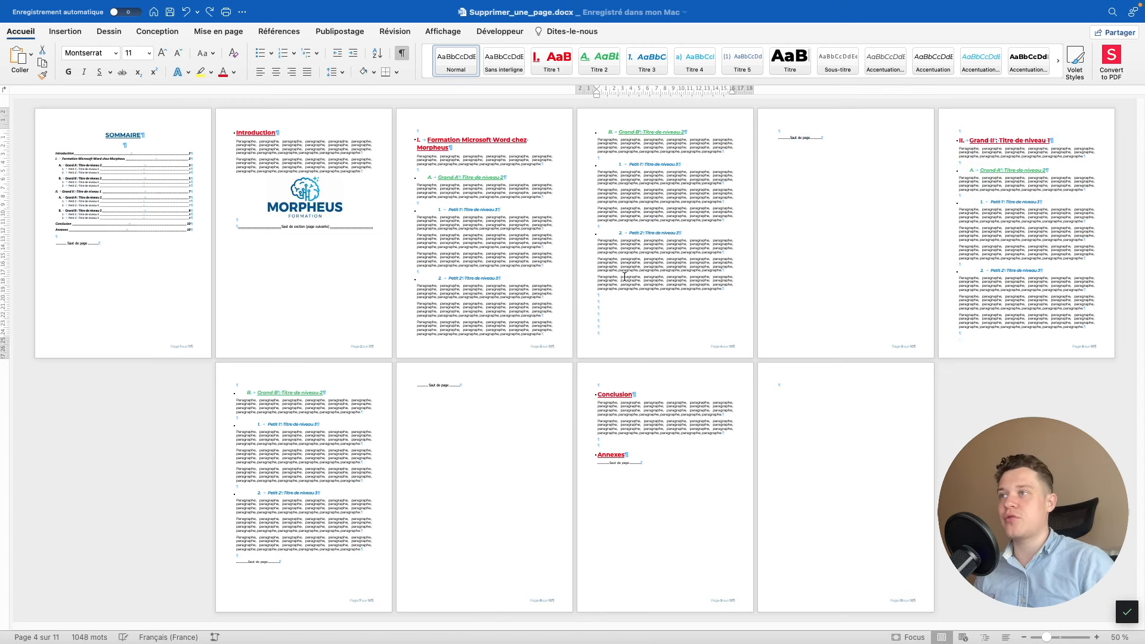